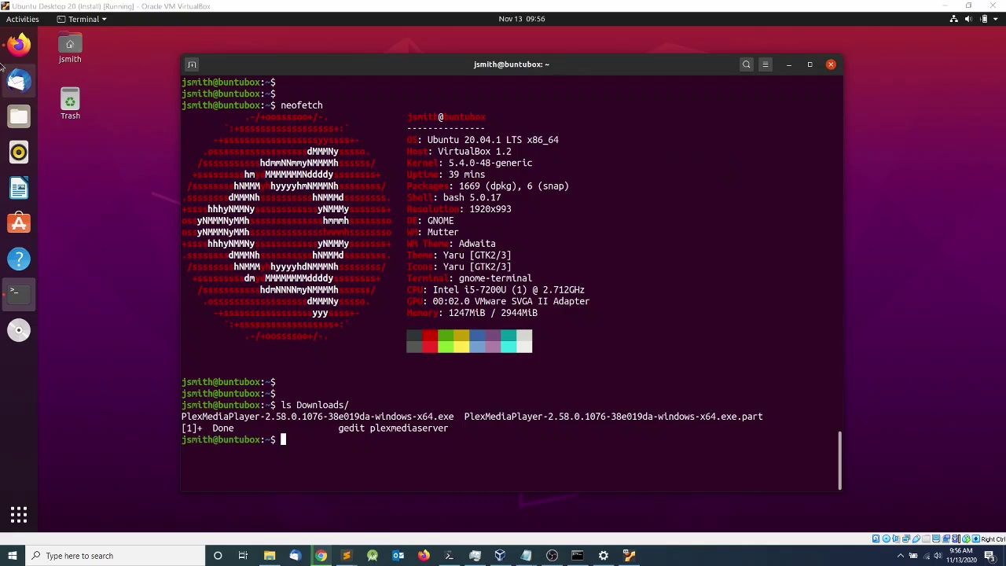
Save the Plex Media Server package for Linux, Ubuntu Intel/AMD 64-bit, then return to the terminal
left_click(26, 46)
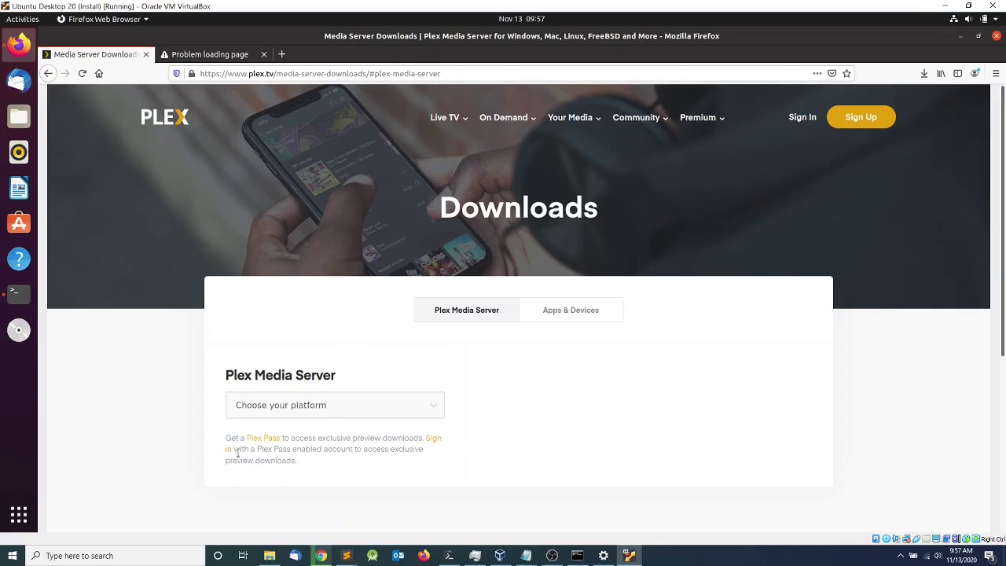
left_click(295, 407)
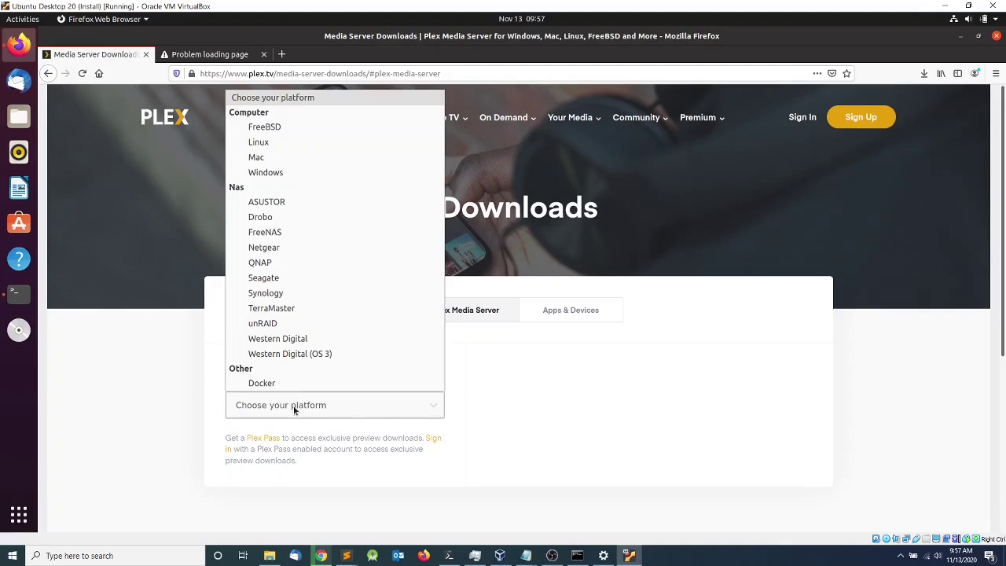
left_click(281, 145)
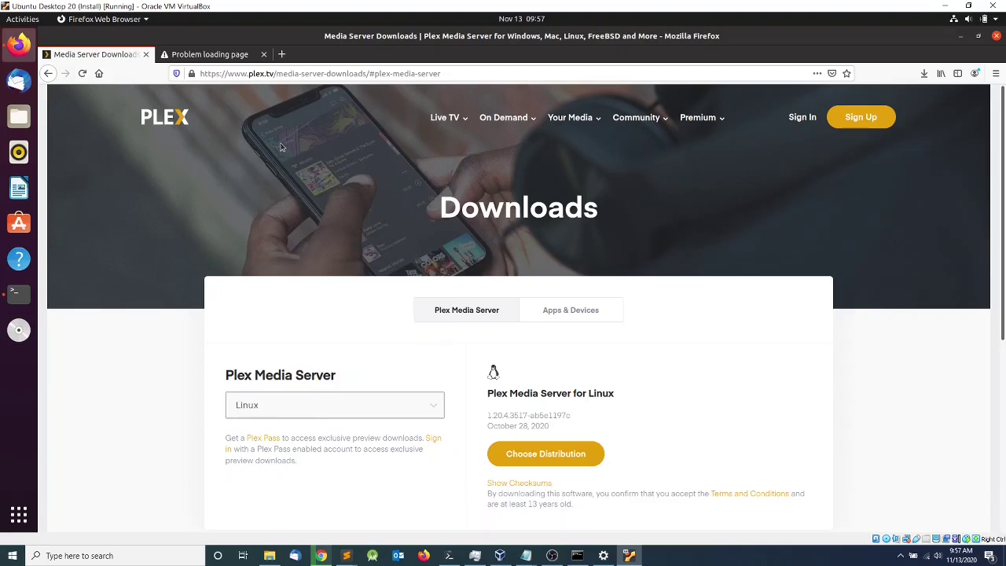
left_click(548, 454)
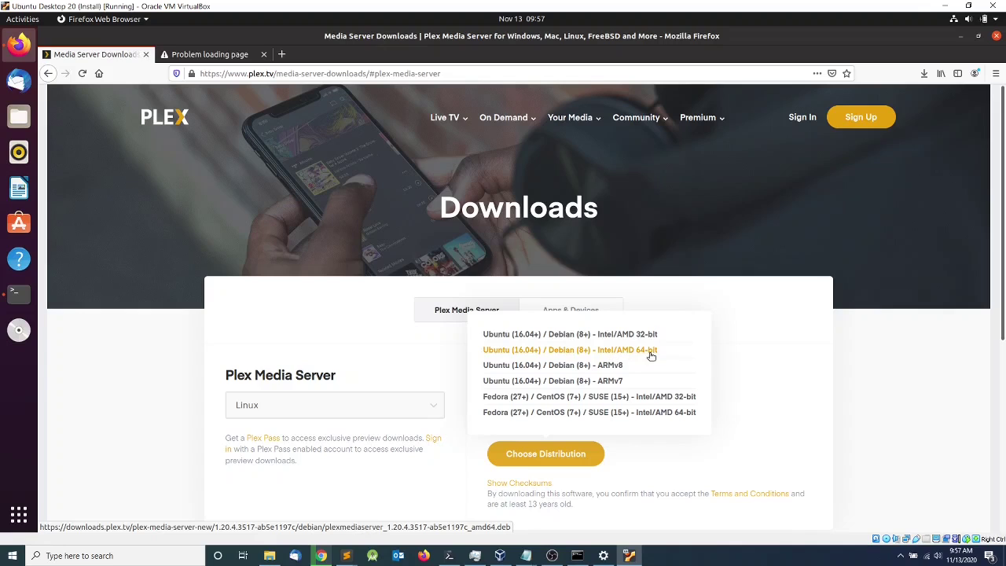
left_click(586, 355)
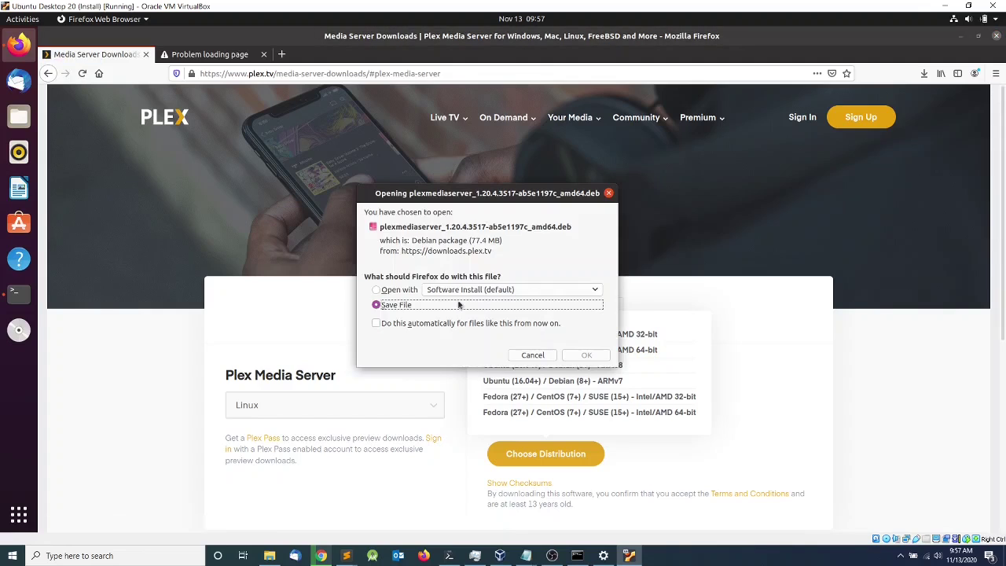
left_click(376, 305)
left_click(532, 355)
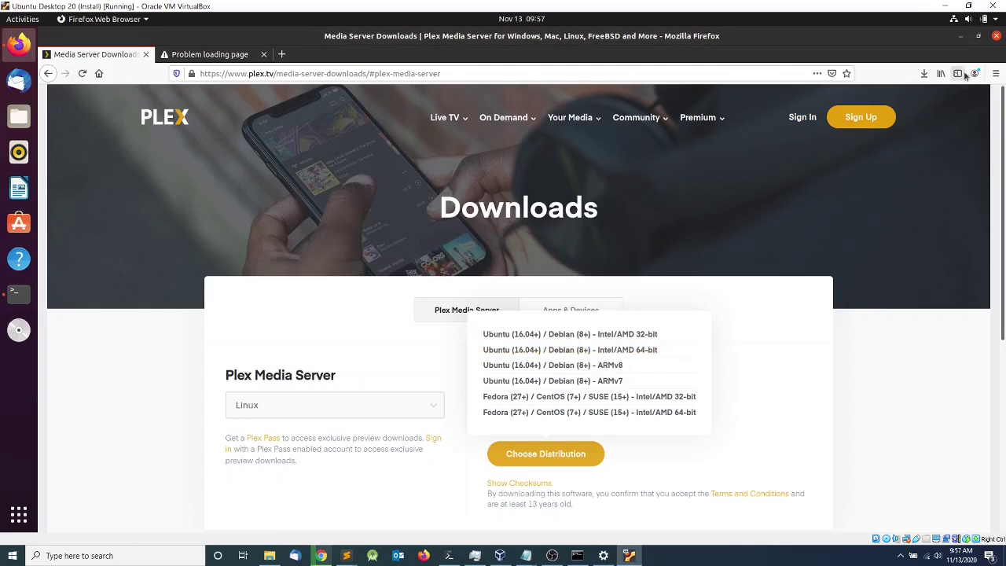
left_click(960, 37)
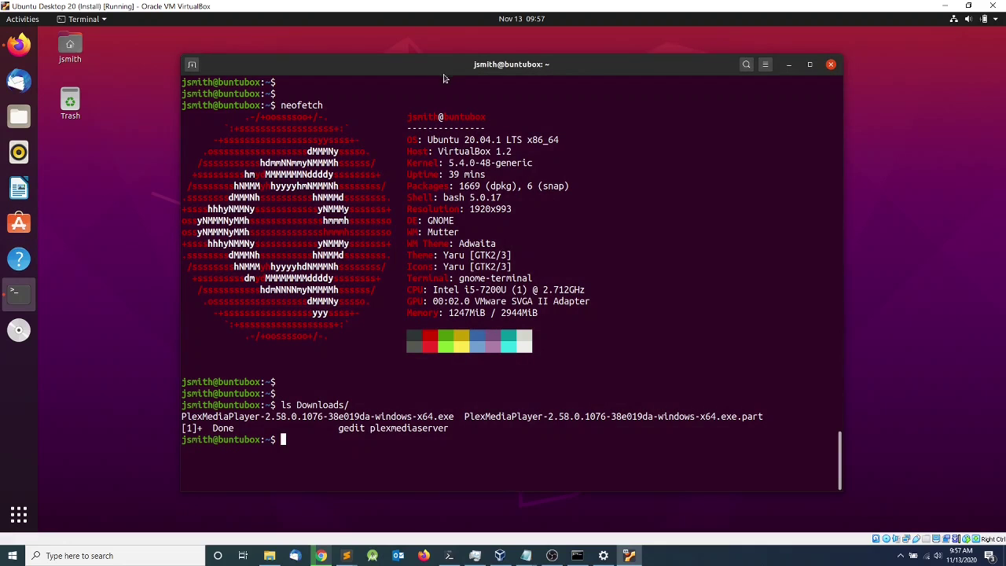
Install plexmediaserver_1.20.4.3517-ab5e1197c_amd64.deb with sudo dpkg -i, clearing the terminal before and after
left_click_drag(442, 67, 439, 61)
key("ctrl+l")
key("Return")
key("Return")
key("Return")
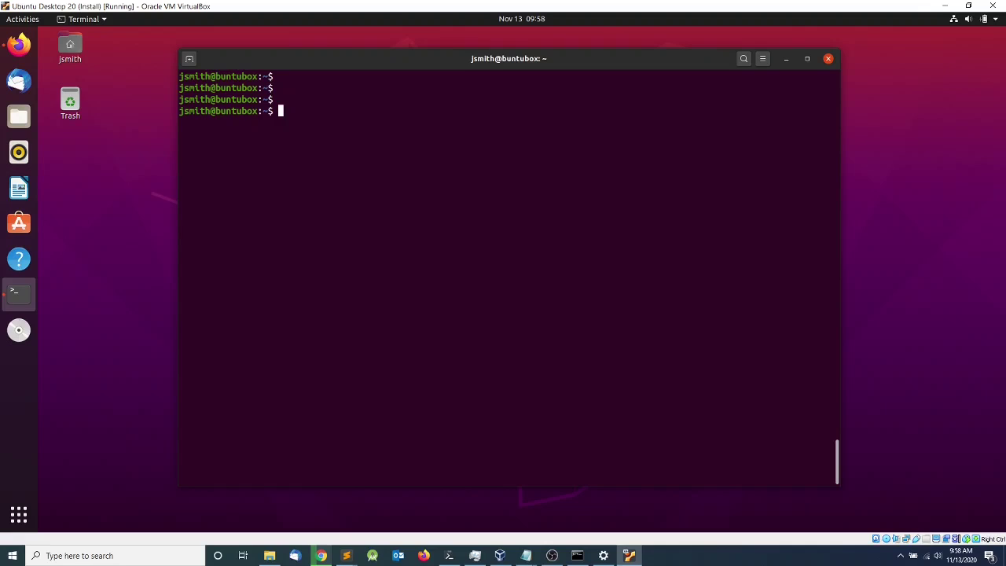
type("sudo dpkg -i ple")
key("Tab")
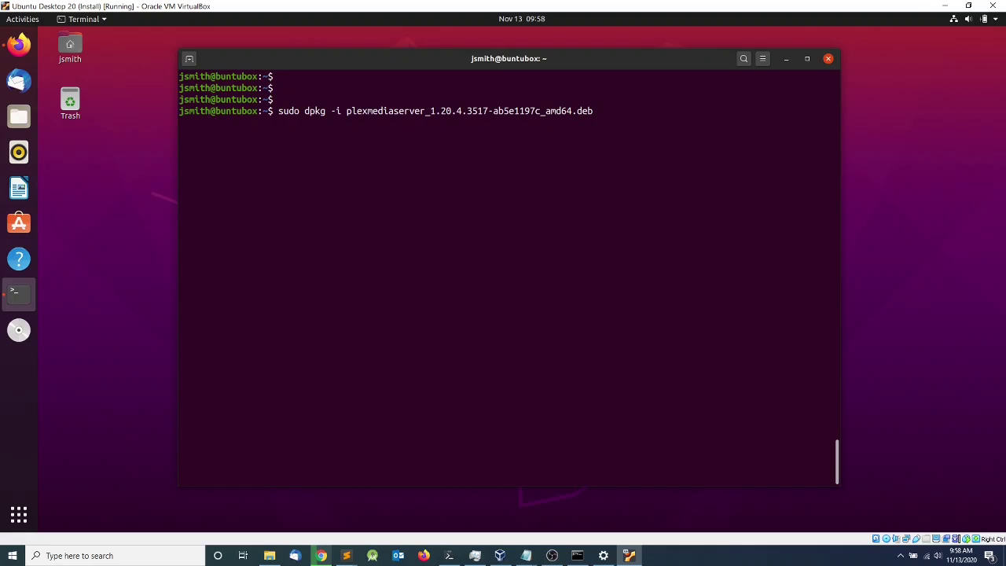
key("Return")
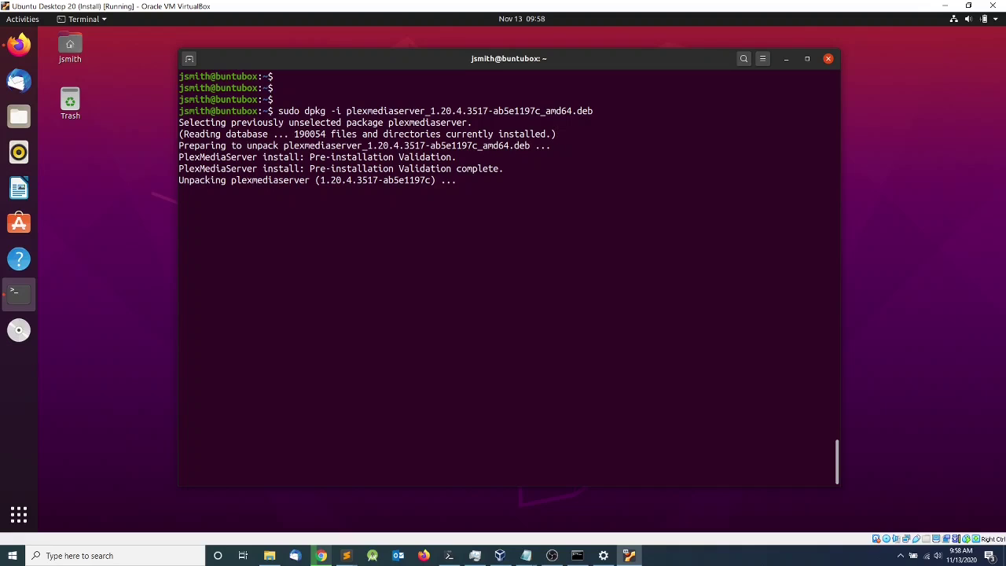
key("Return")
key("Return")
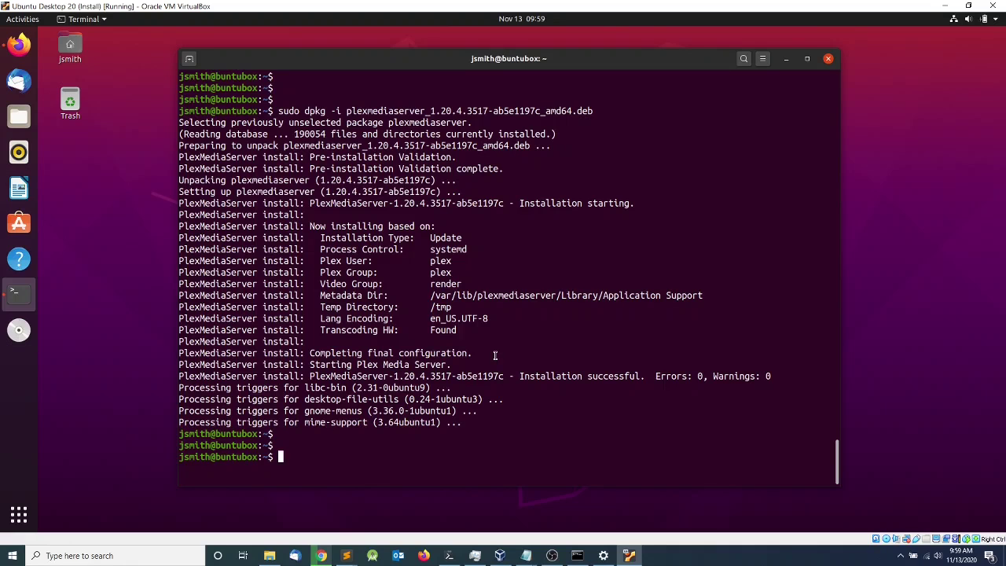
key("ctrl+l")
key("Return")
key("Return")
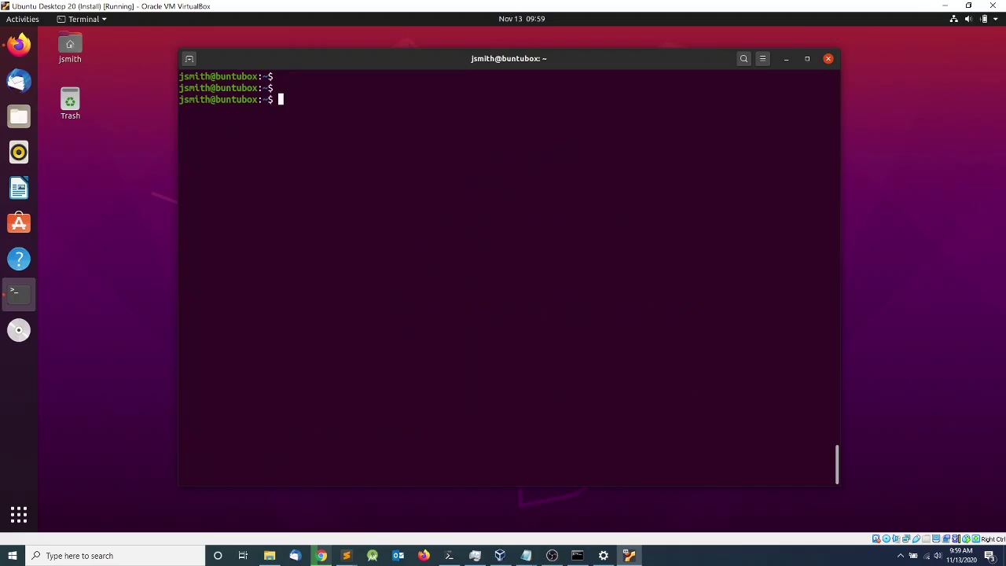
Start the service with sudo systemctl start plexmediaserver.service
type("sudo systemctl start plem")
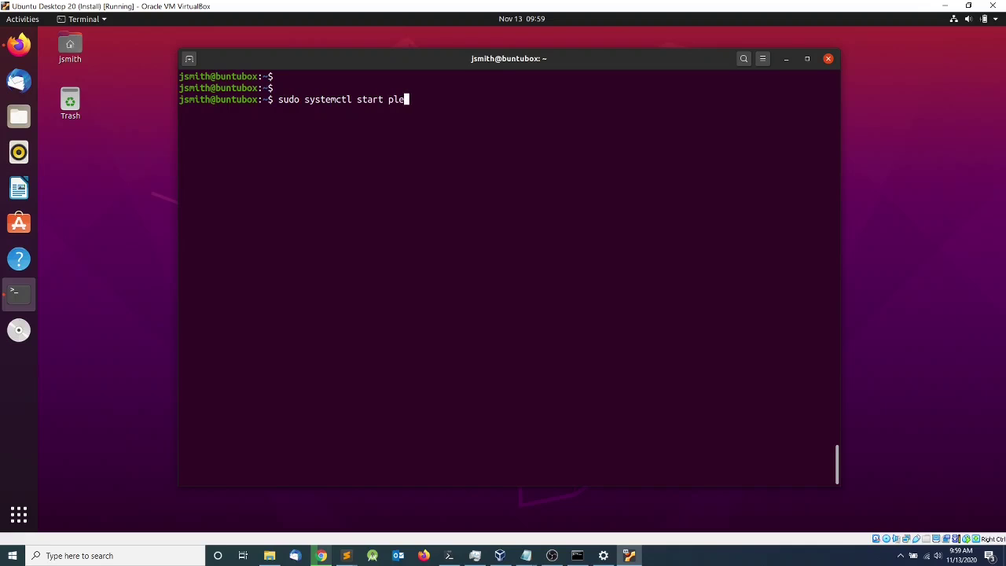
key("BackSpace")
type("xmediaserver.service")
key("Return")
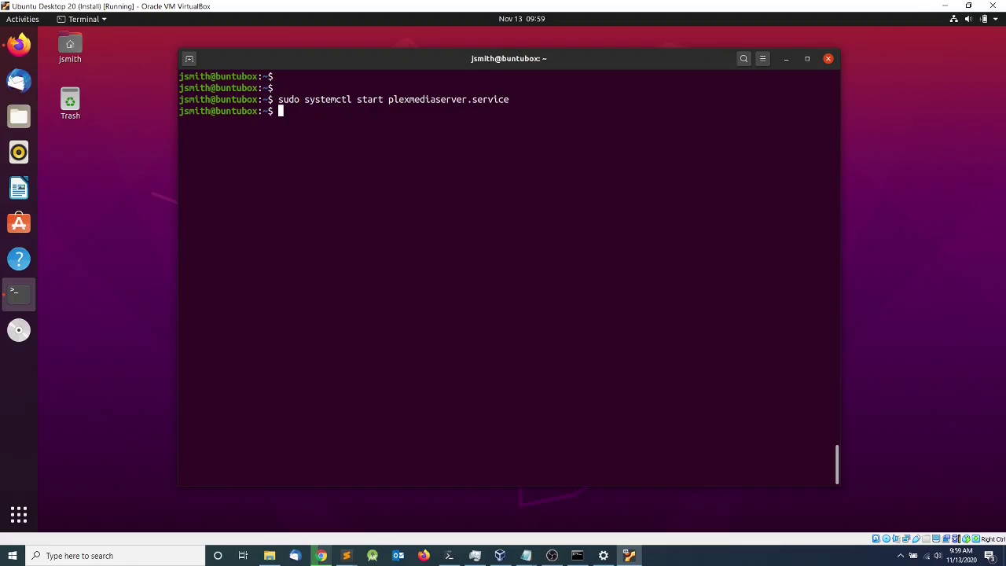
key("Return")
key("Return")
Check the plexmediaserver.service status shows active (running), then quit the pager
key("Up")
key("Left")
key("Left")
key("Left")
key("Left")
key("Left")
key("Left")
key("Left")
key("Left")
key("Left")
key("Left")
key("Left")
key("Left")
key("Left")
key("Left")
key("Left")
key("Left")
key("Left")
key("Left")
key("Left")
key("Left")
key("Left")
key("Left")
key("Left")
key("Left")
key("Left")
key("Left")
key("Left")
key("Left")
key("Delete")
key("Delete")
key("Delete")
key("Delete")
key("Delete")
type("status")
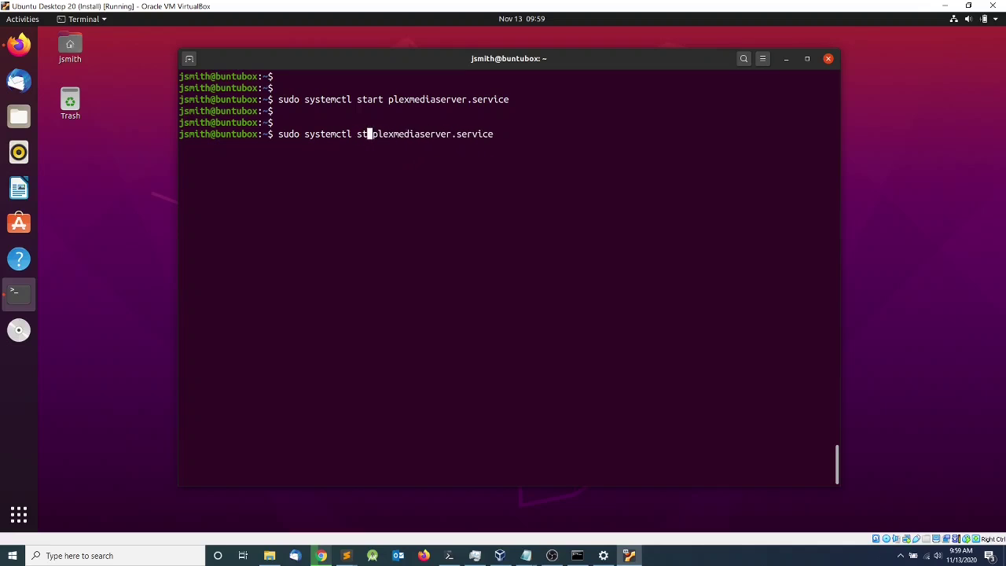
key("Return")
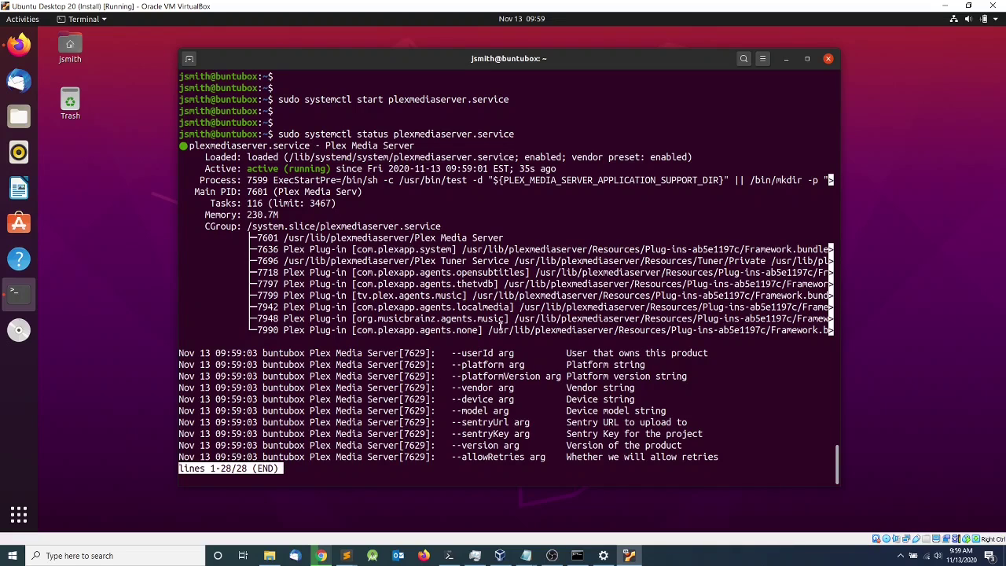
key("q")
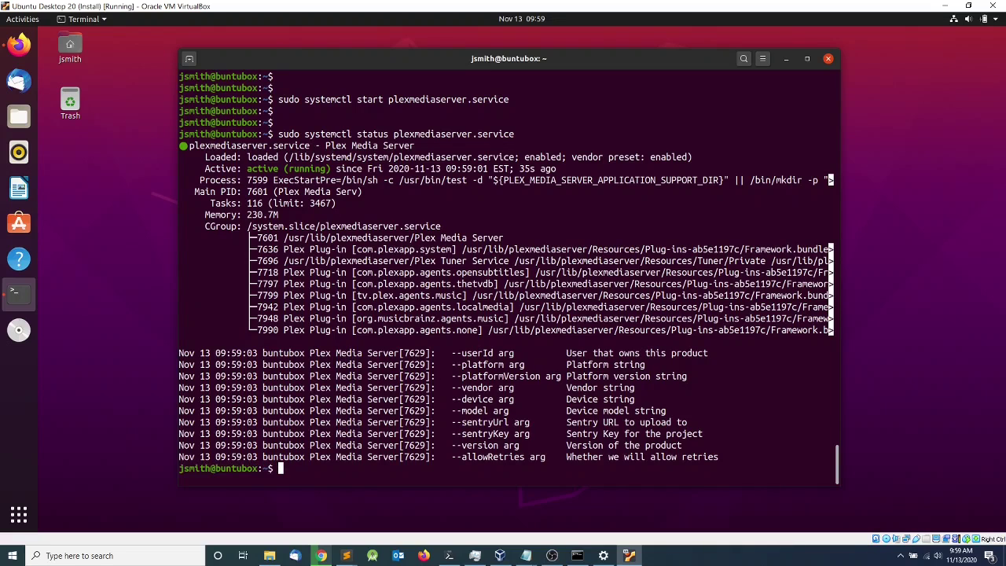
key("Return")
key("Return")
key("Return")
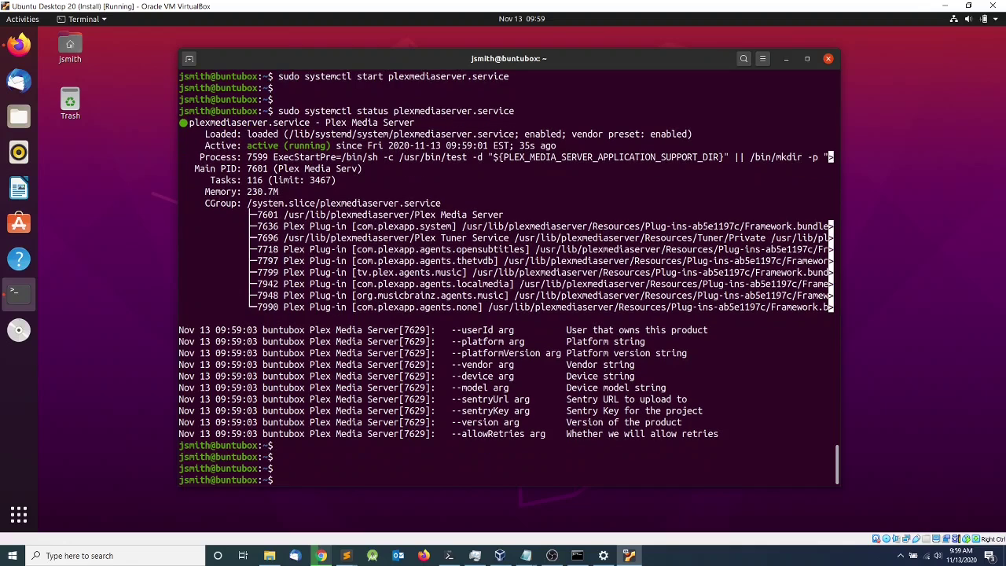
In Firefox's failed-loading tab, load localhost:32400/ to reach the How Plex Works page
left_click(17, 44)
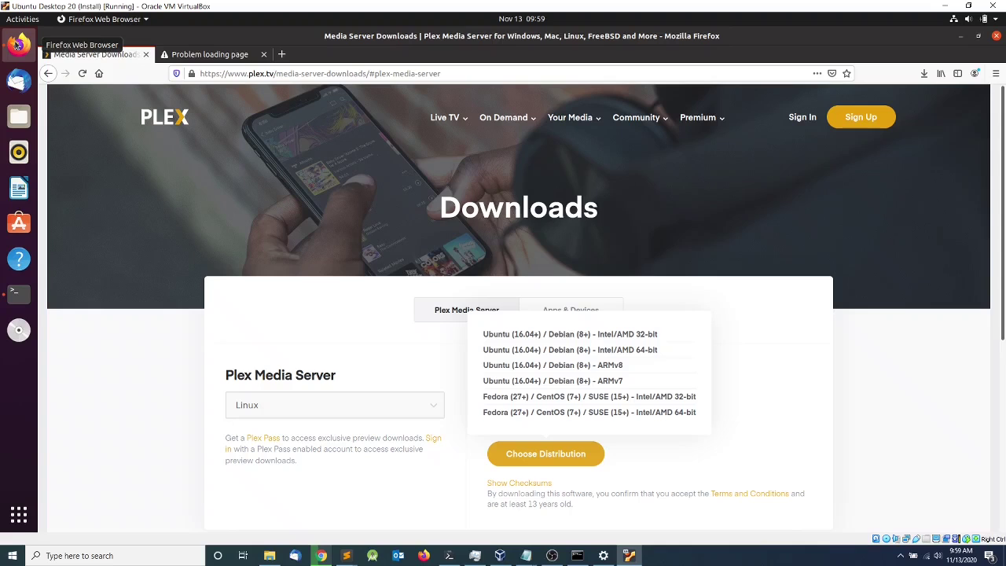
left_click(232, 55)
left_click(175, 74)
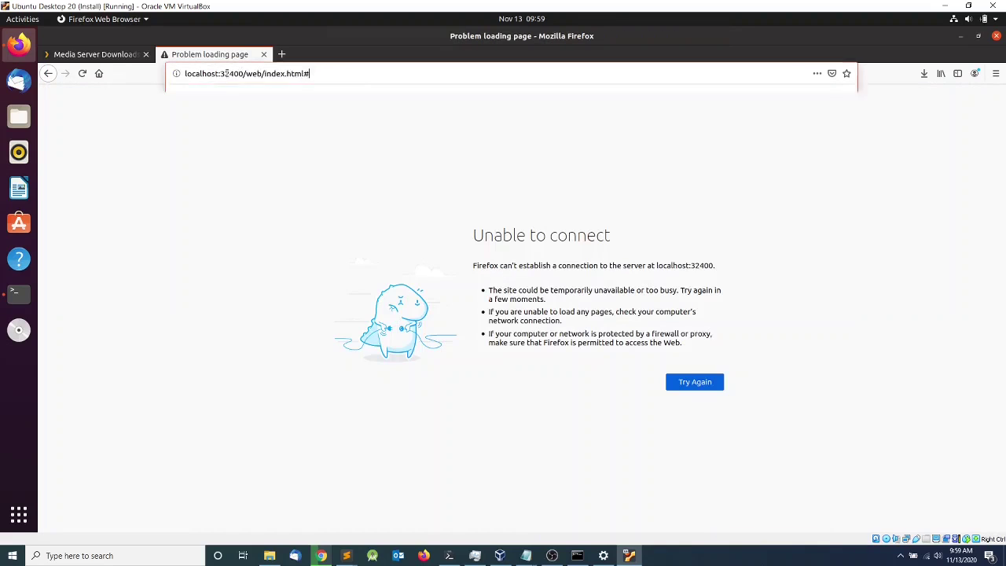
key("BackSpace")
type("localhost")
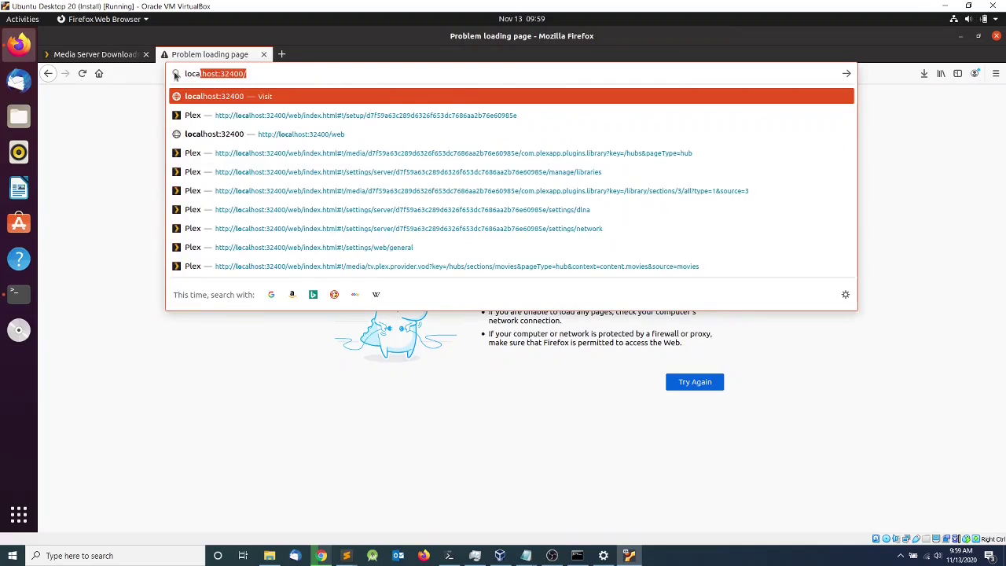
key("BackSpace")
type(":3")
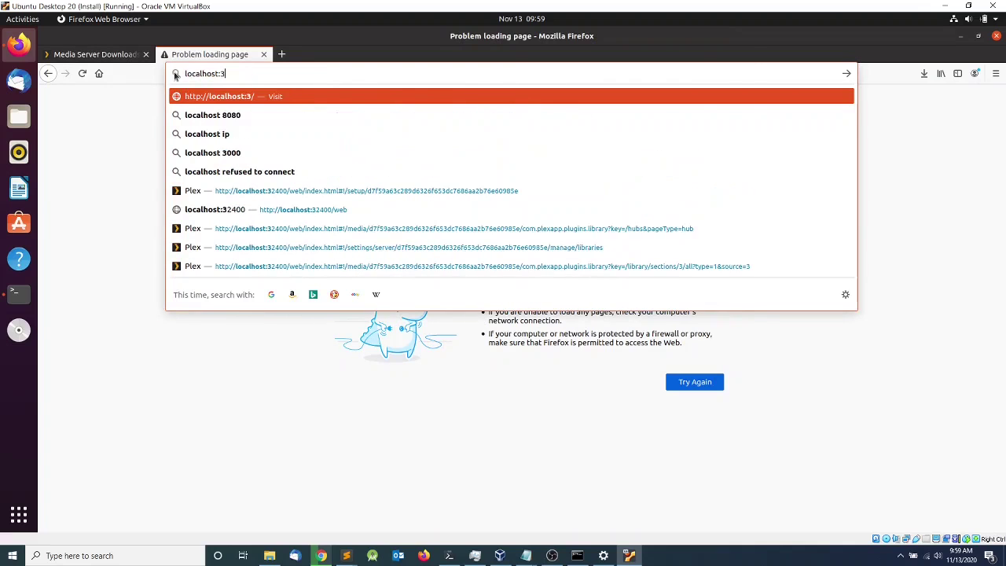
type("2400")
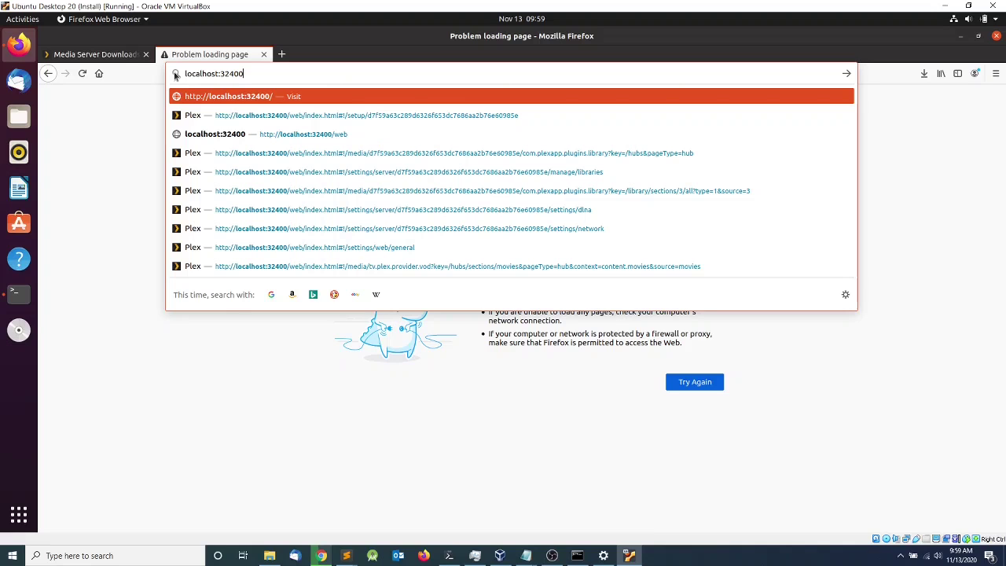
type("/")
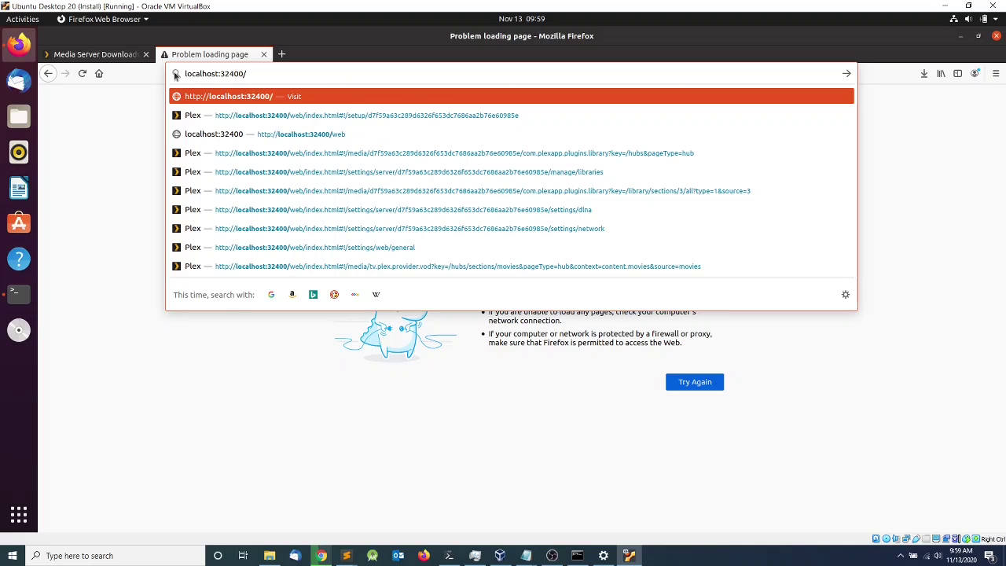
key("Return")
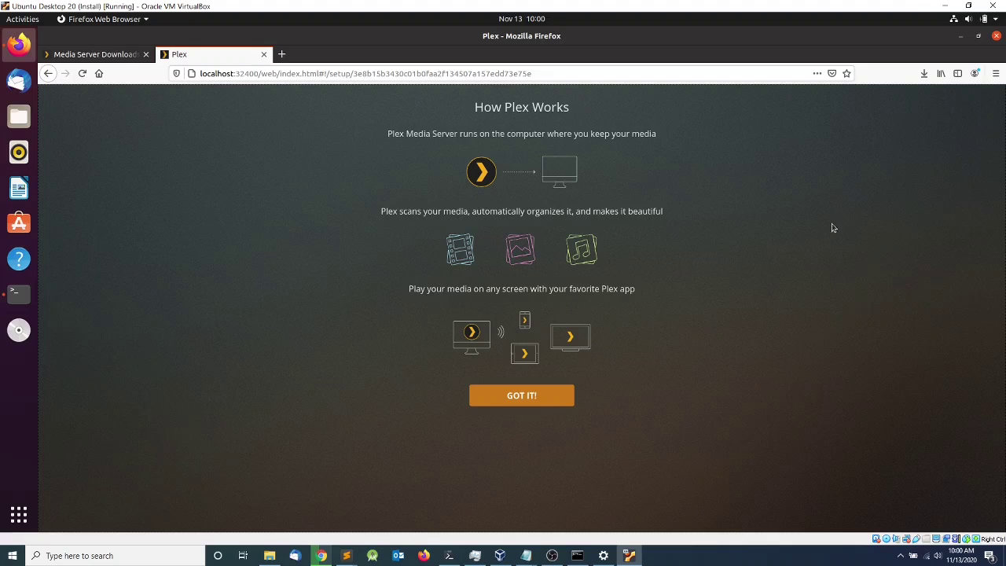
Acknowledge the How Plex Works introduction and close the Plex Pass promotion
left_click(519, 396)
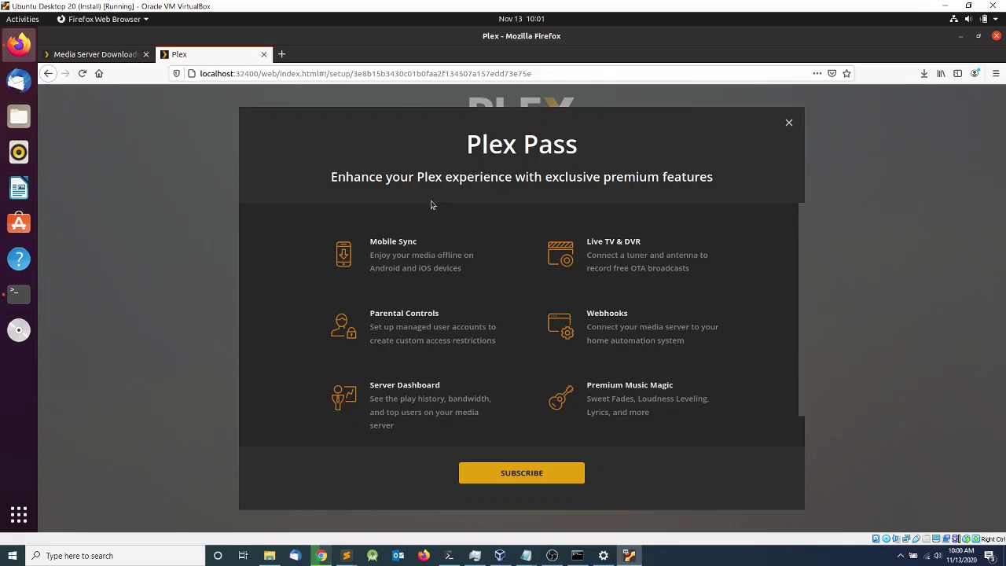
left_click(789, 125)
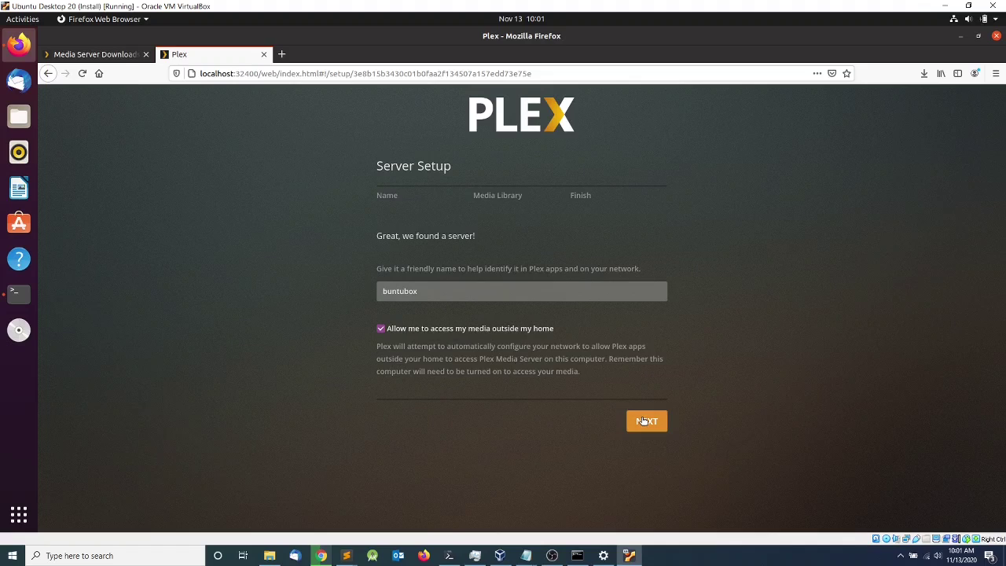
Keep the server name buntubox with outside-home access allowed and continue to Media Library
left_click_drag(432, 290, 379, 291)
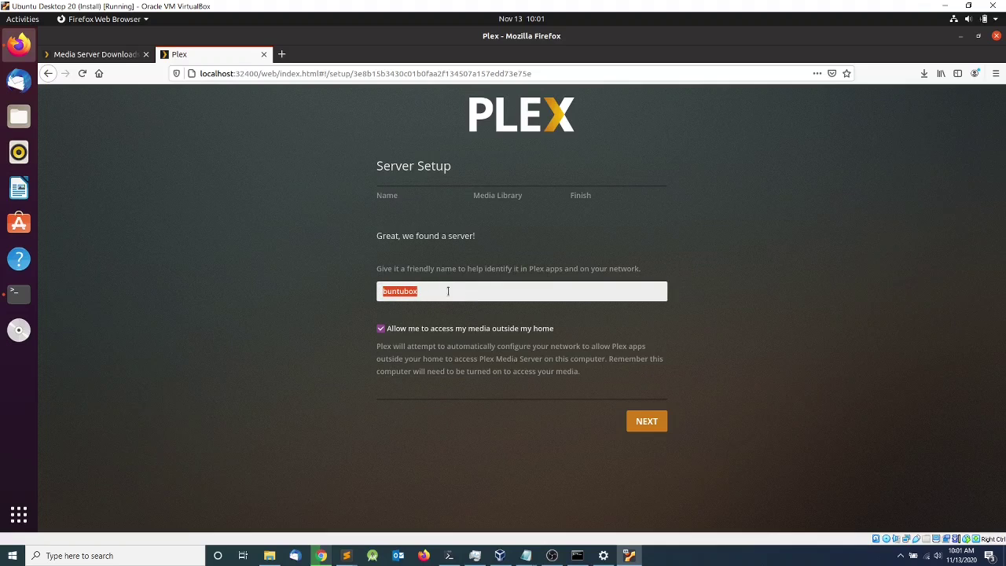
left_click(647, 423)
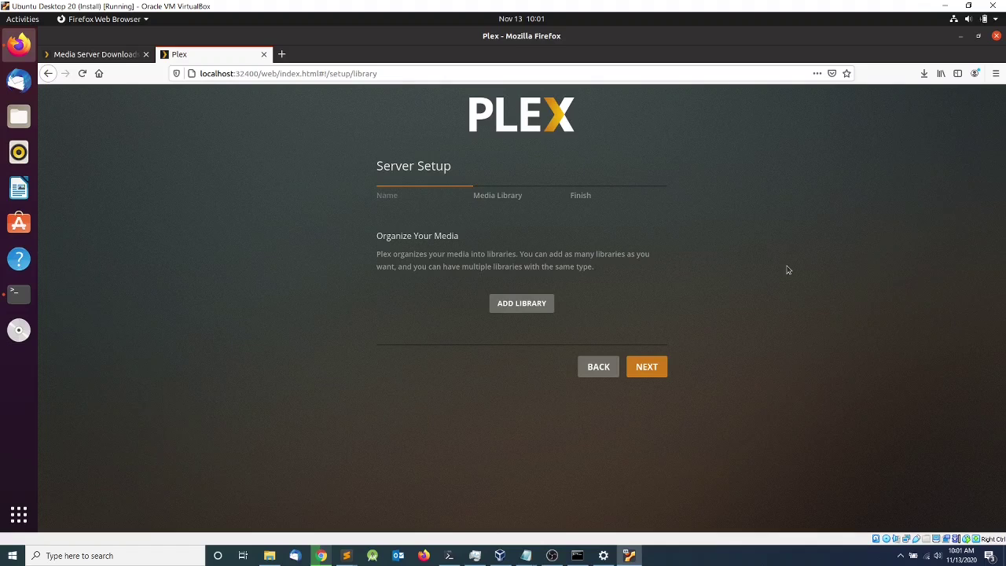
Begin a Movies library named Movies up to its add-folders step, then switch to the terminal
left_click(516, 305)
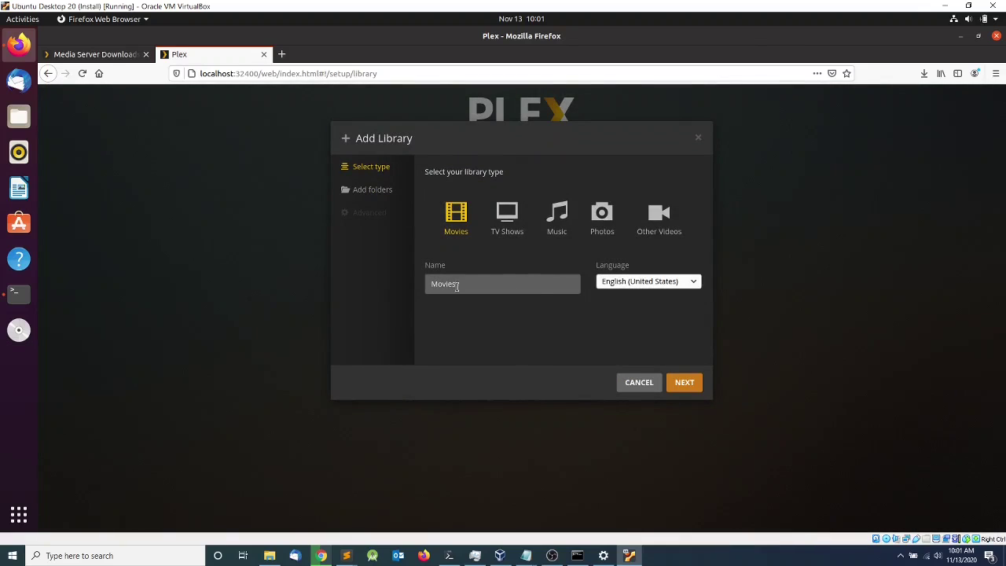
left_click(685, 382)
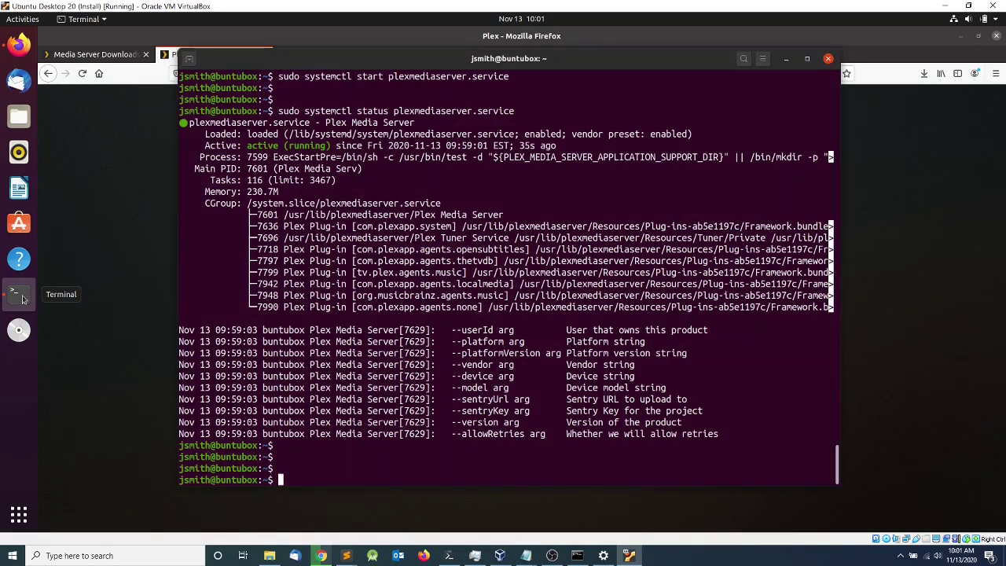
left_click(19, 294)
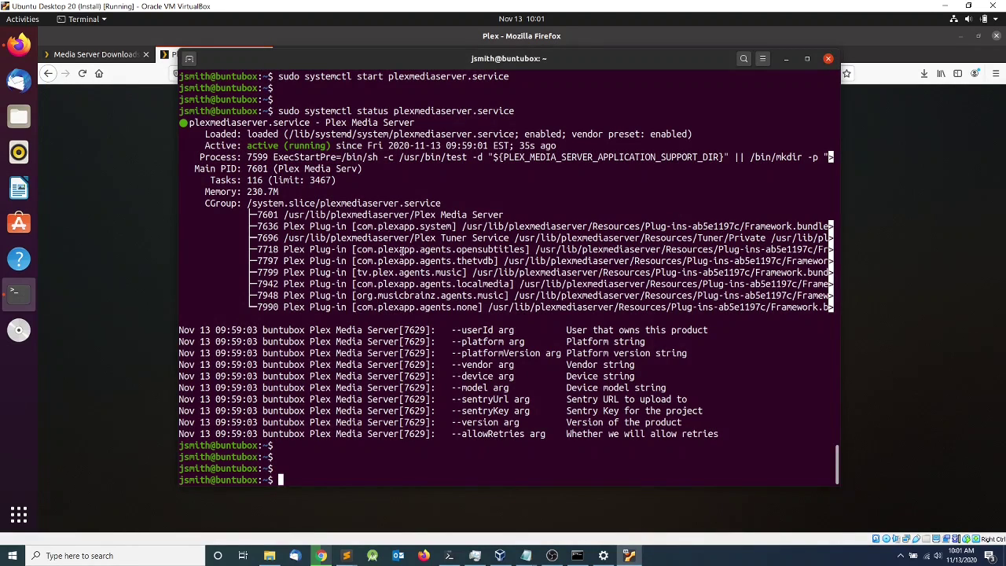
Run ls -l in the home directory to confirm the movies and series folders, then return to Firefox
key("ctrl+l")
key("Return")
key("Return")
key("Return")
type("mkdir")
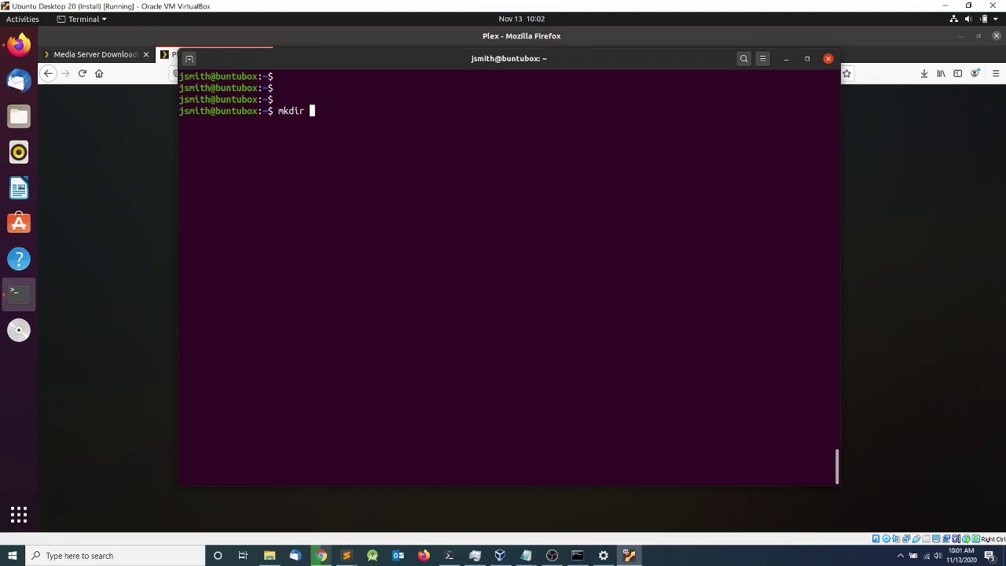
type(" move")
key("BackSpace")
key("BackSpace")
key("BackSpace")
key("BackSpace")
key("BackSpace")
key("BackSpace")
key("BackSpace")
key("BackSpace")
key("BackSpace")
key("BackSpace")
type("ls -l")
key("Return")
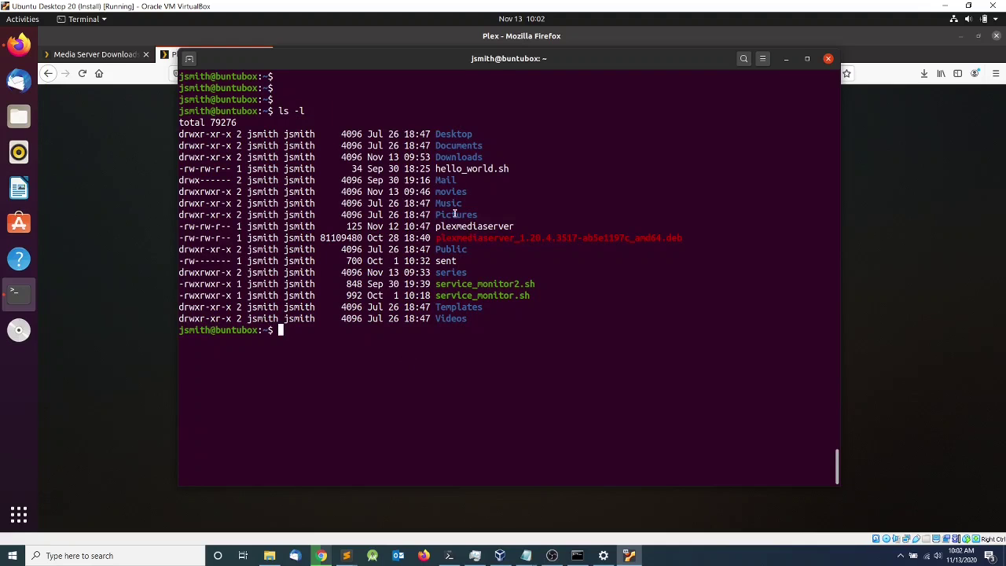
left_click_drag(471, 192, 432, 203)
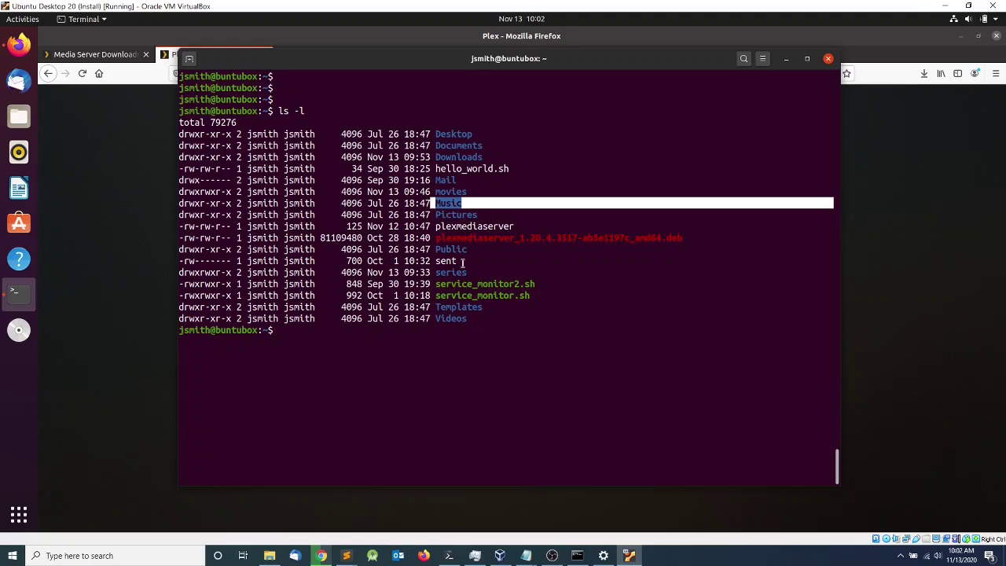
key("alt+Tab")
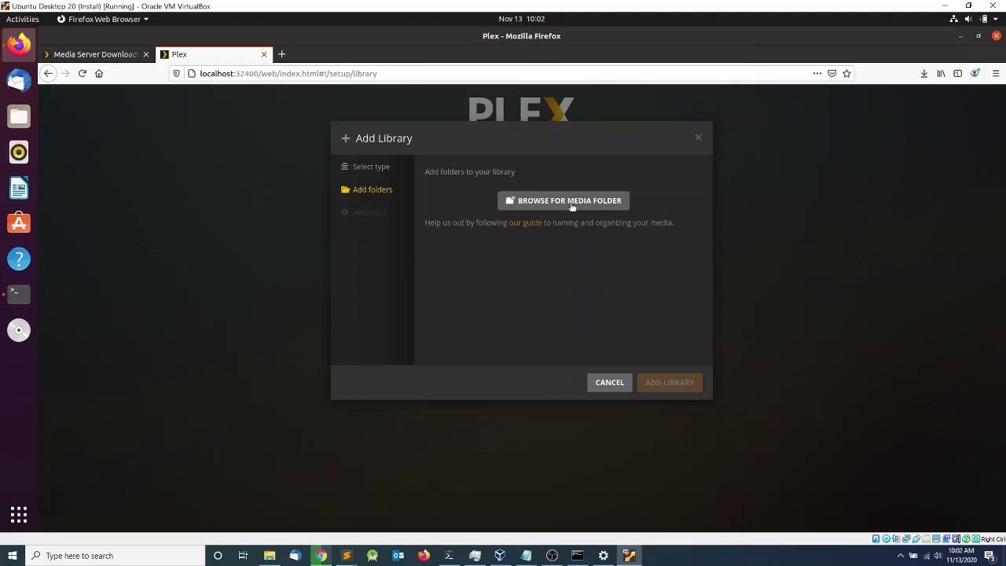
Set the Movies library folder to the home movies folder and create the library
left_click(569, 203)
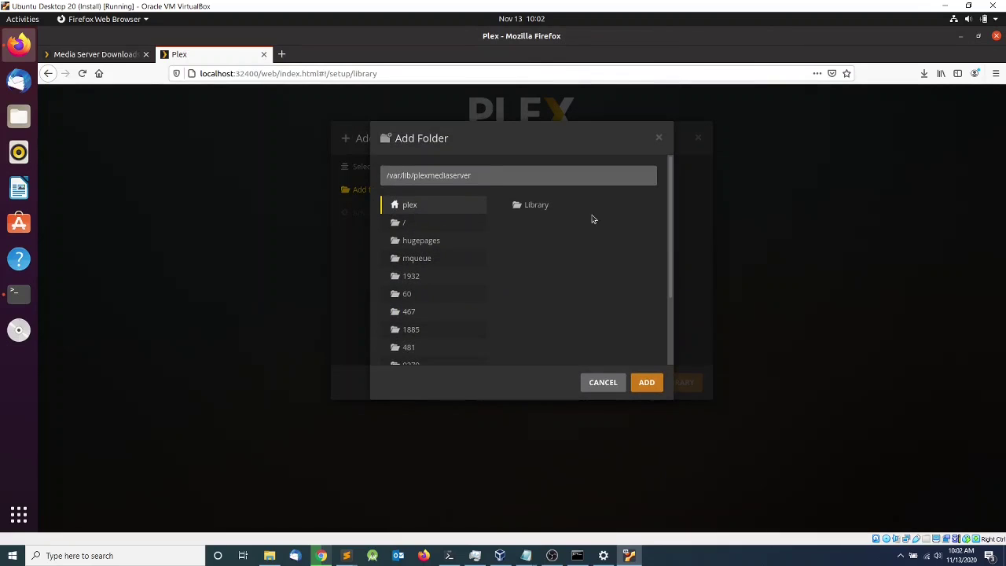
left_click_drag(487, 177, 342, 158)
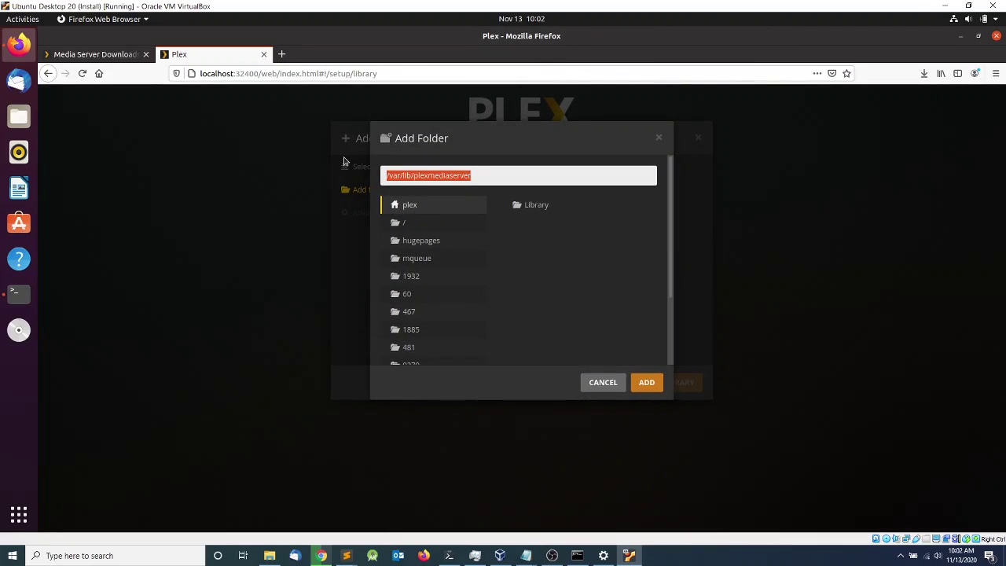
type("/home/s")
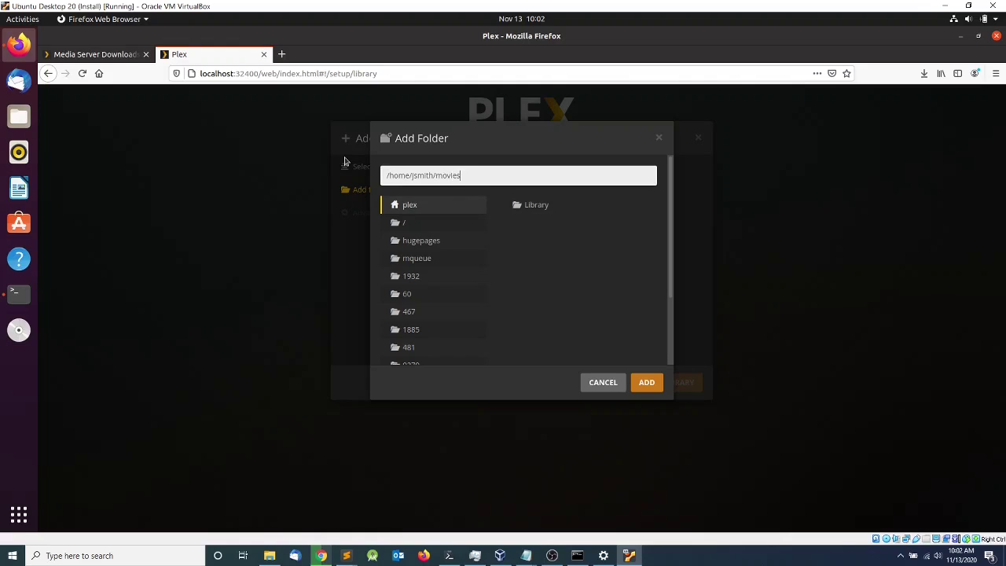
left_click(648, 384)
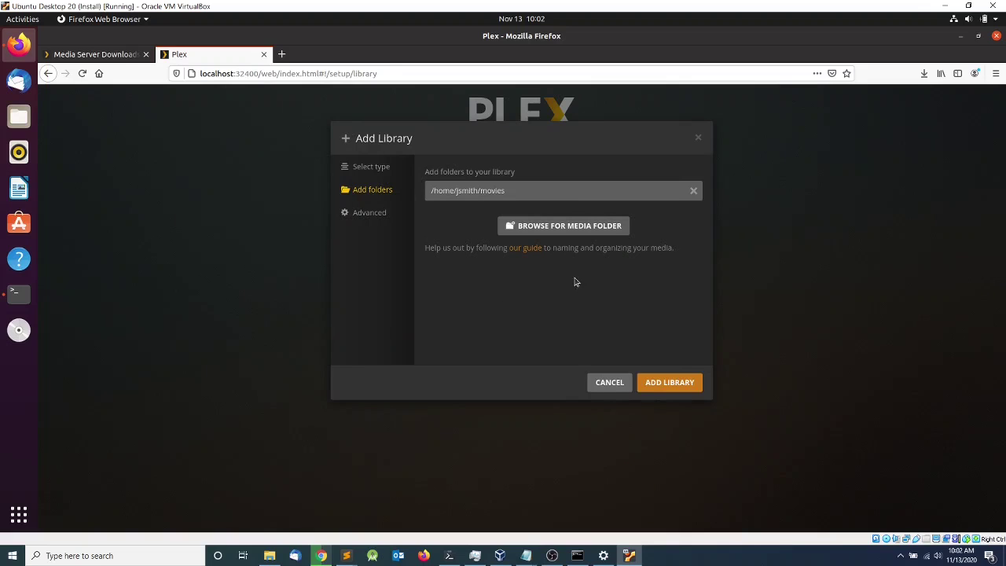
left_click(664, 384)
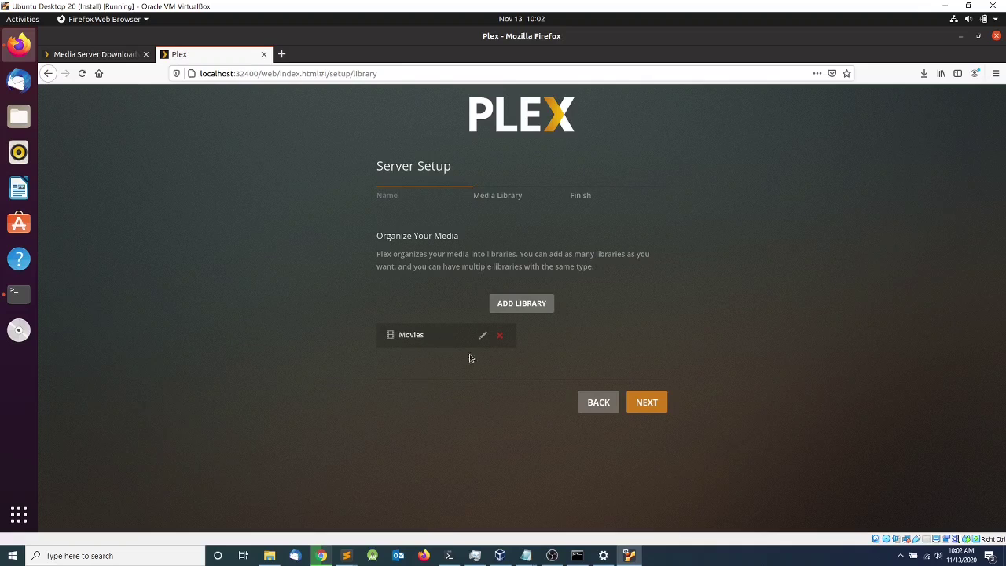
Create a TV Shows library whose folder is the series folder under /home
left_click(532, 300)
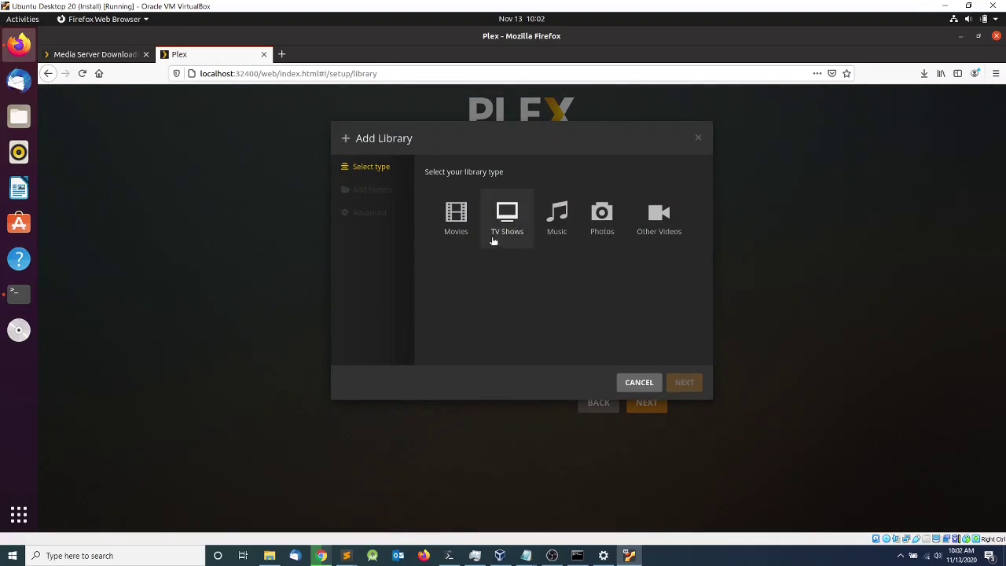
left_click(507, 218)
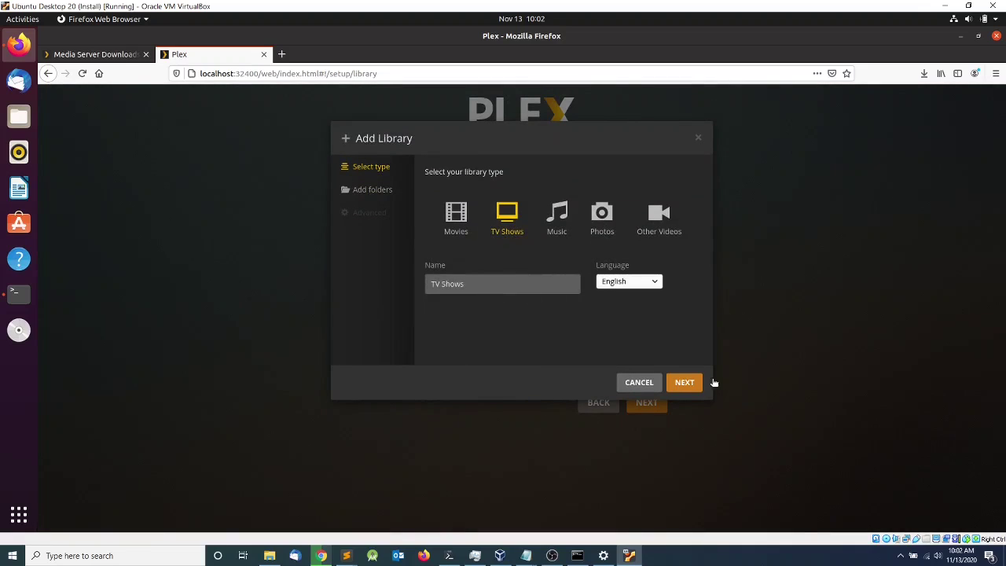
left_click(682, 384)
left_click(581, 205)
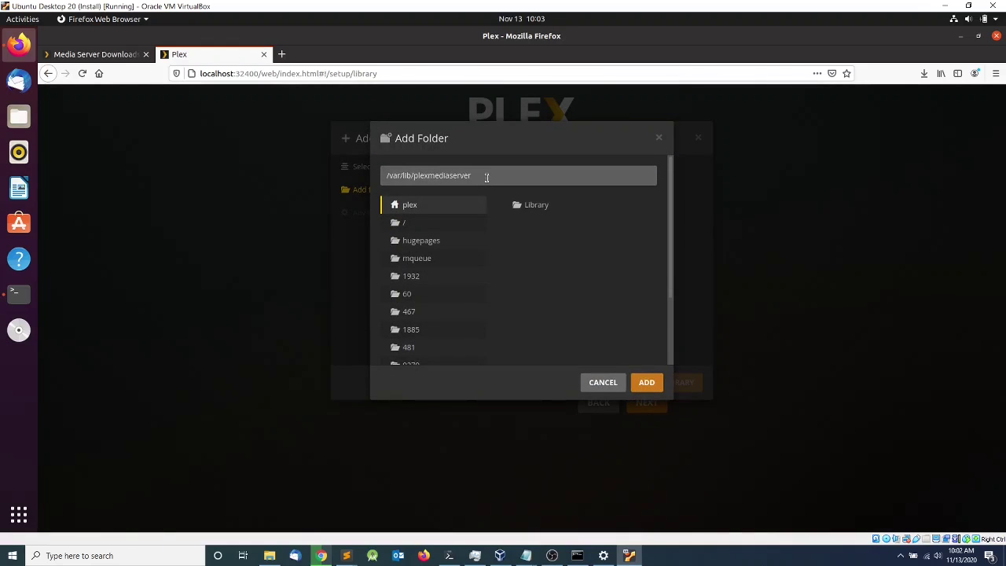
left_click(488, 176)
type("/")
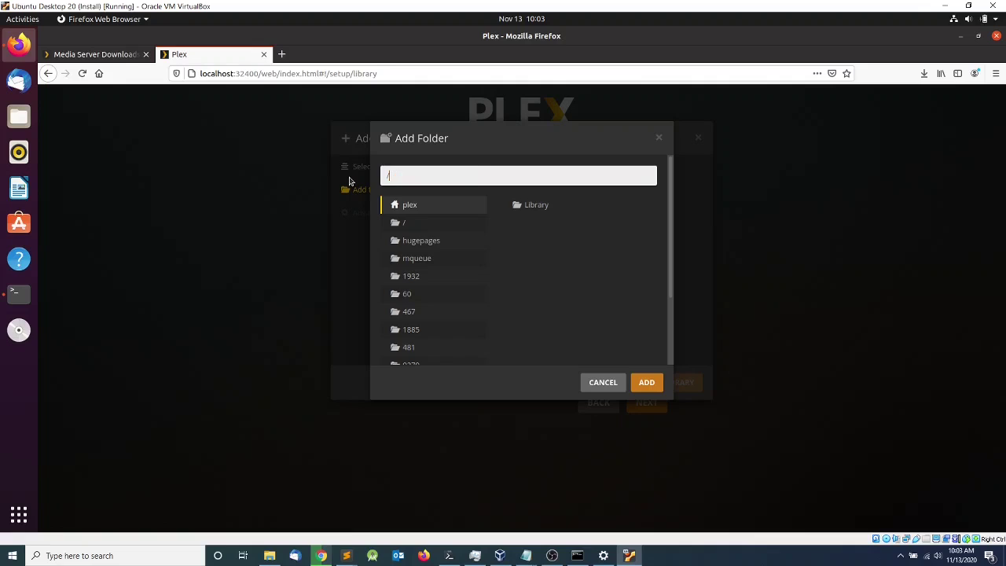
type("home/")
left_click(423, 202)
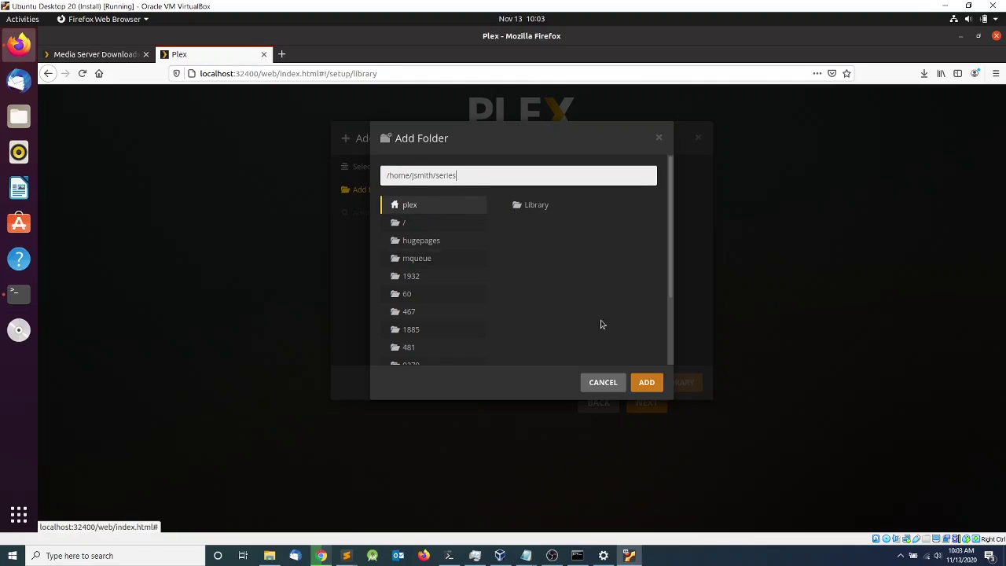
left_click(646, 382)
left_click(671, 384)
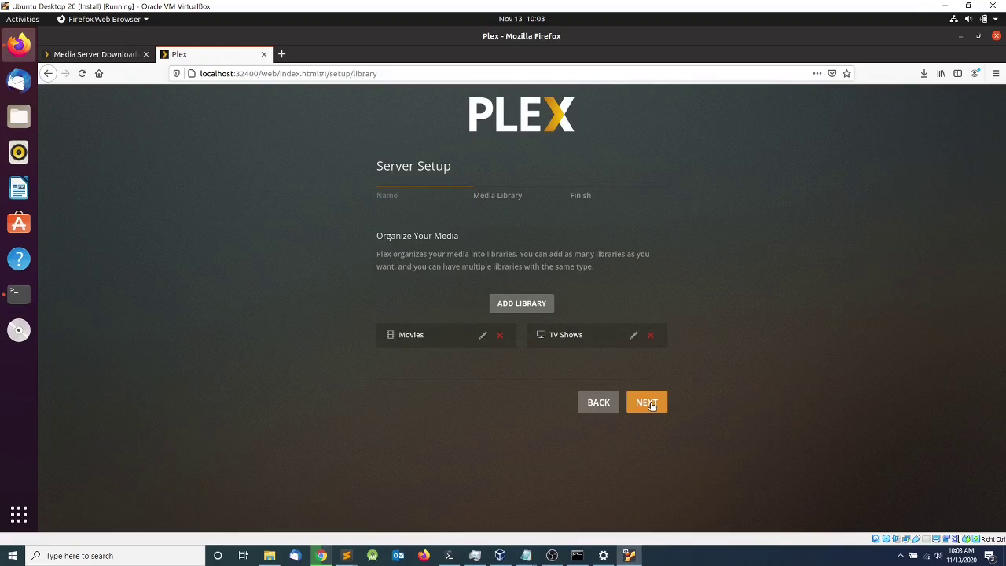
Complete the final setup step and land on the Plex home page listing Movies and TV Shows
left_click(651, 405)
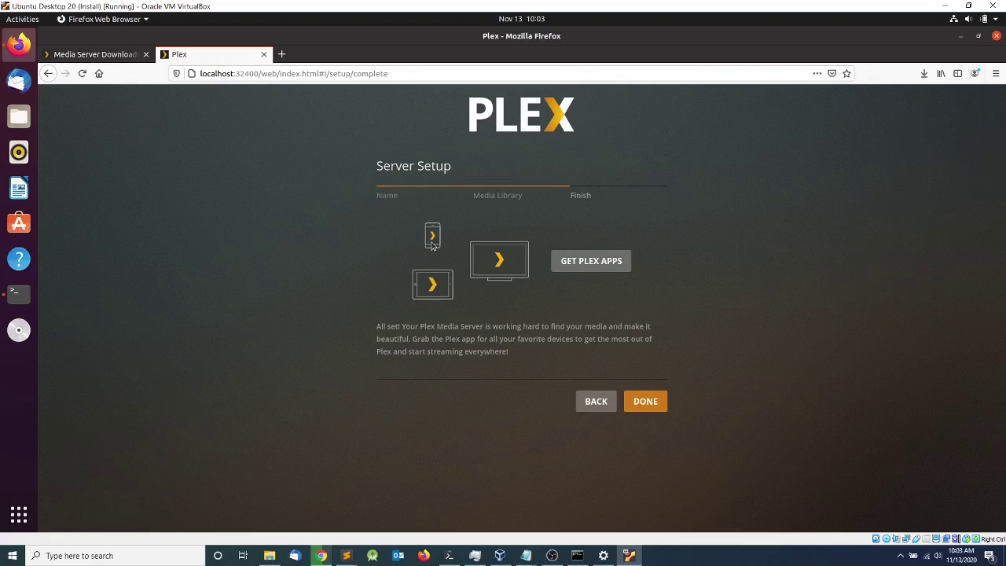
left_click(646, 402)
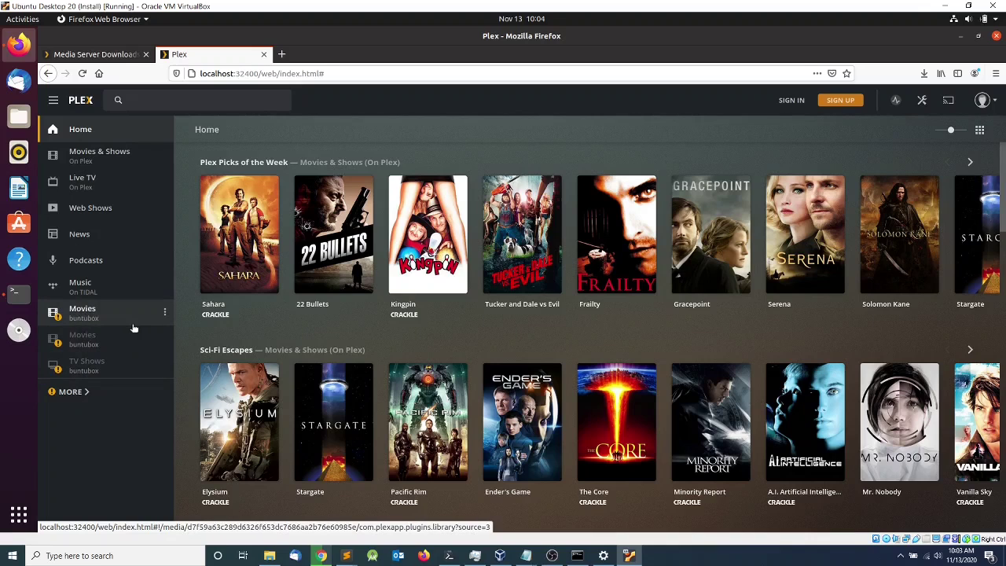
Unpin the unavailable duplicate Movies library from the buntubox library list
left_click(82, 311)
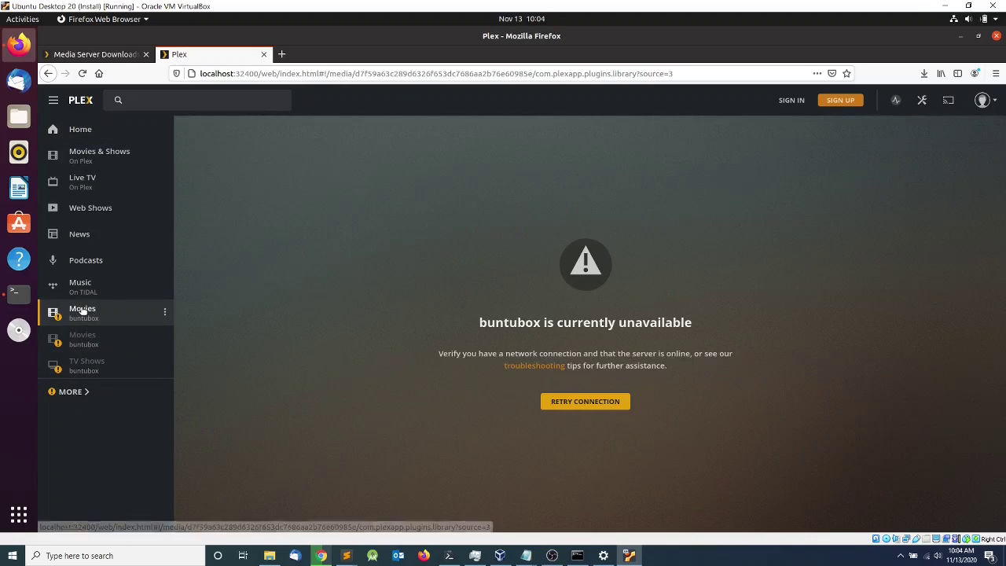
left_click(95, 344)
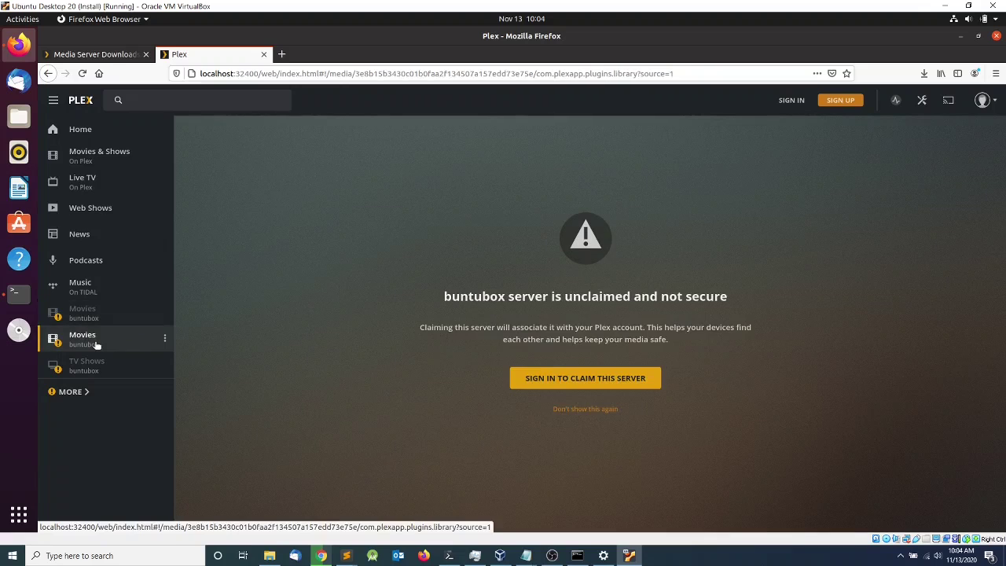
left_click(114, 314)
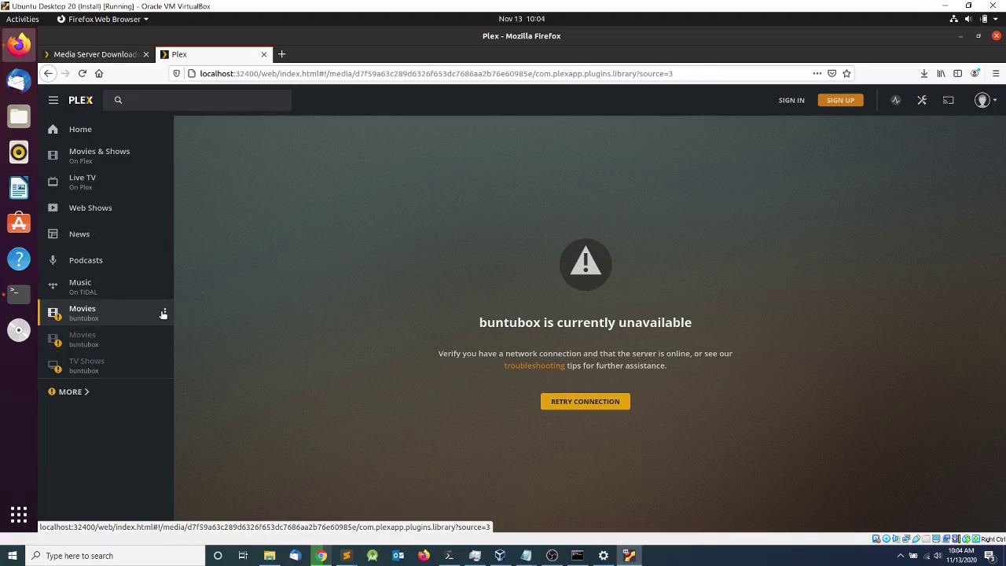
left_click(164, 313)
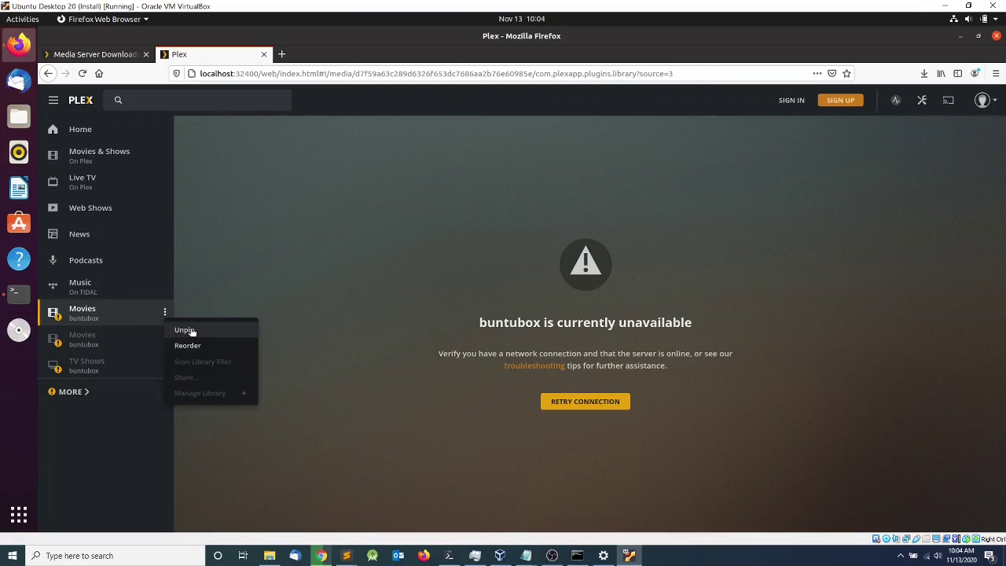
left_click(188, 330)
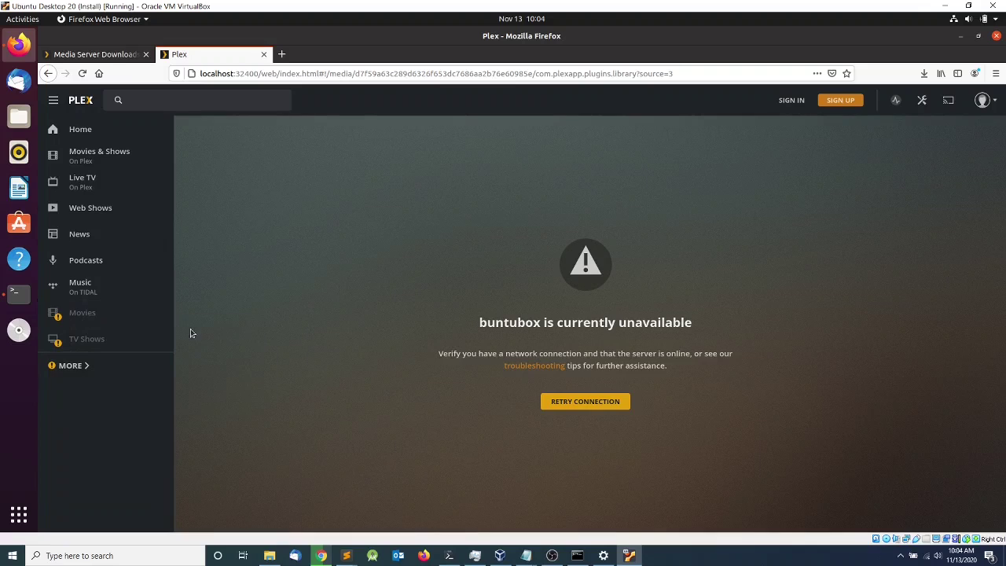
Choose "Don't show this again" on the unclaimed-server notice, then browse TV Shows and Movies
left_click(83, 316)
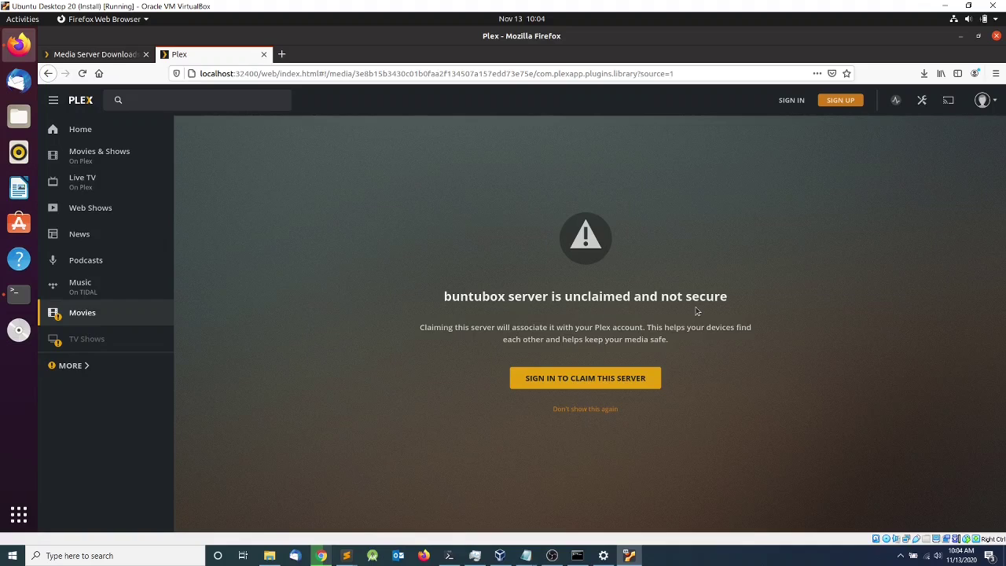
left_click(577, 409)
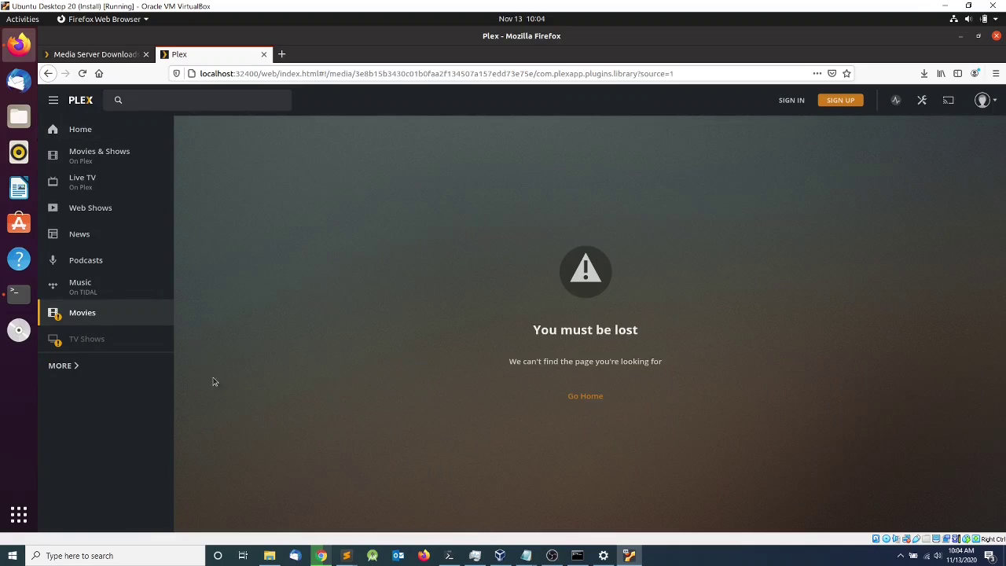
left_click(582, 395)
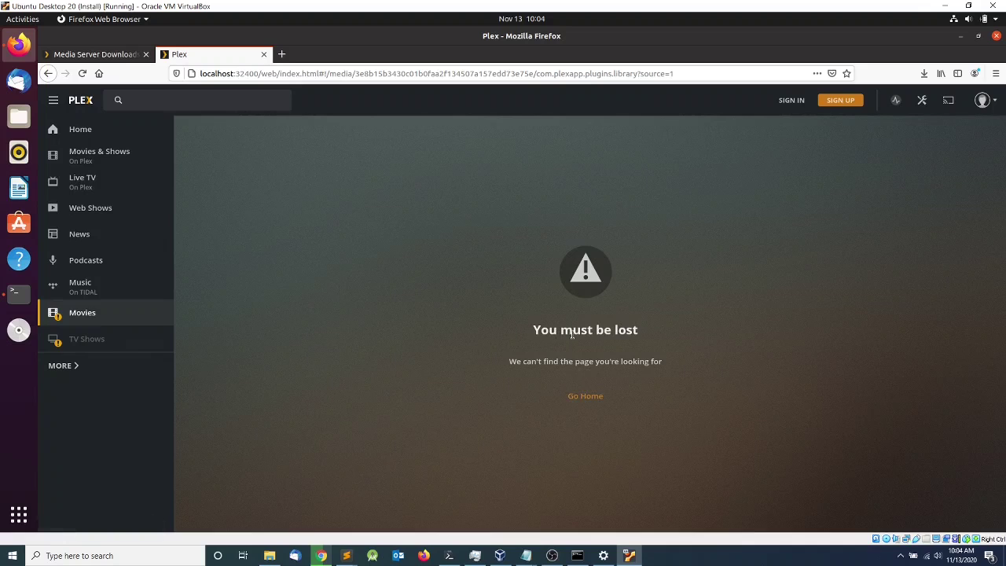
left_click(76, 341)
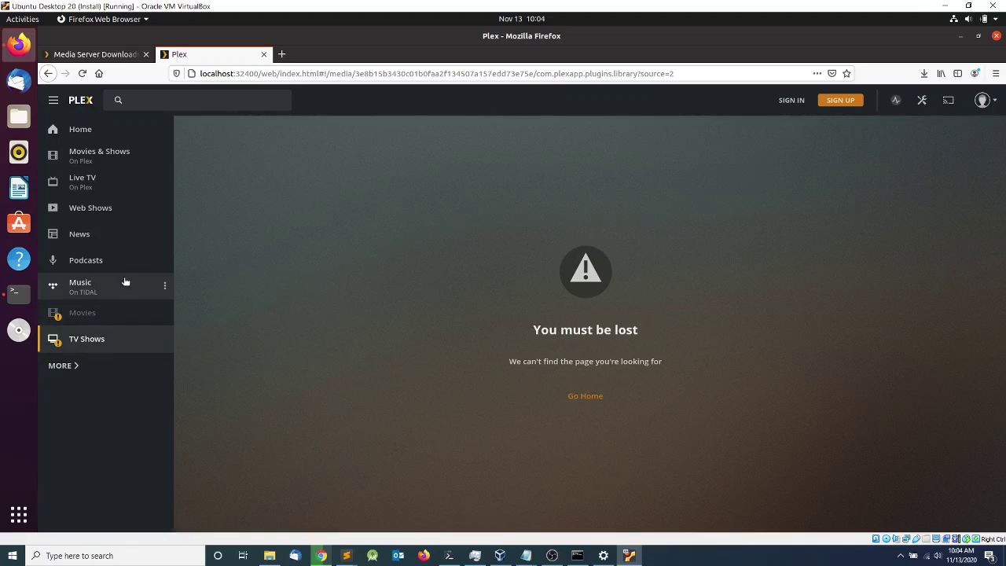
left_click(74, 312)
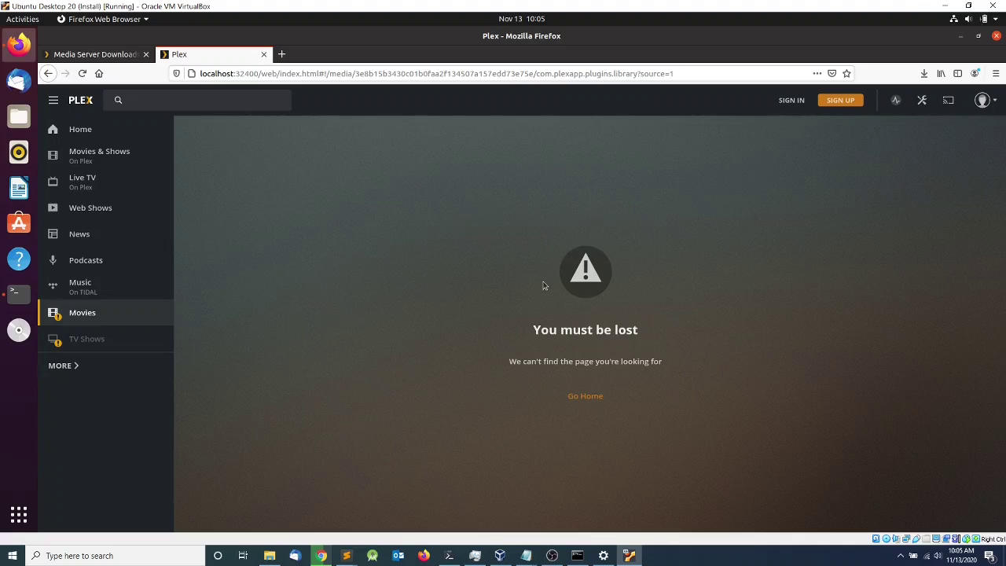
In server settings under Manage > Libraries, run Scan Library Files on Movies
left_click(923, 102)
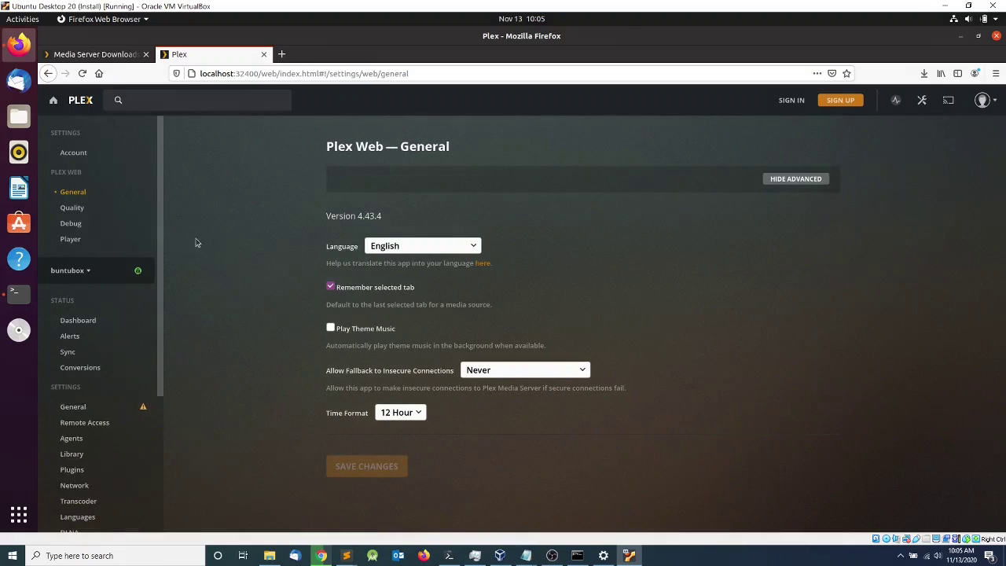
left_click_drag(159, 219, 120, 394)
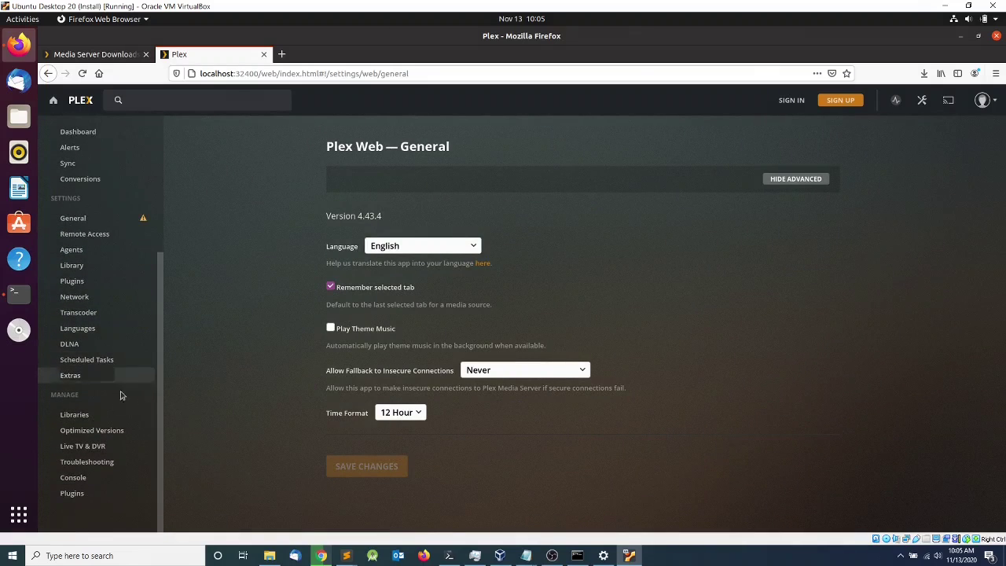
left_click(75, 414)
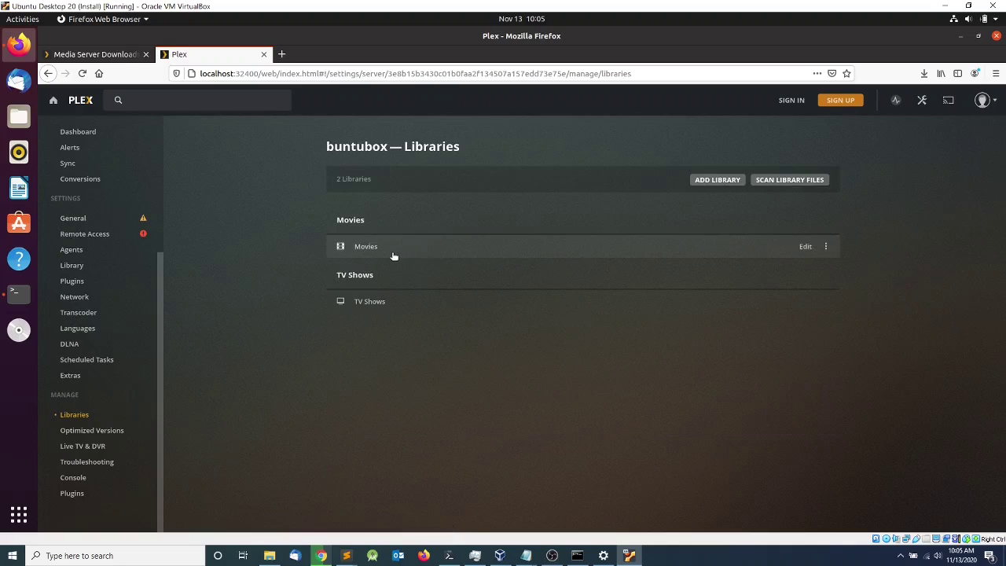
left_click(826, 247)
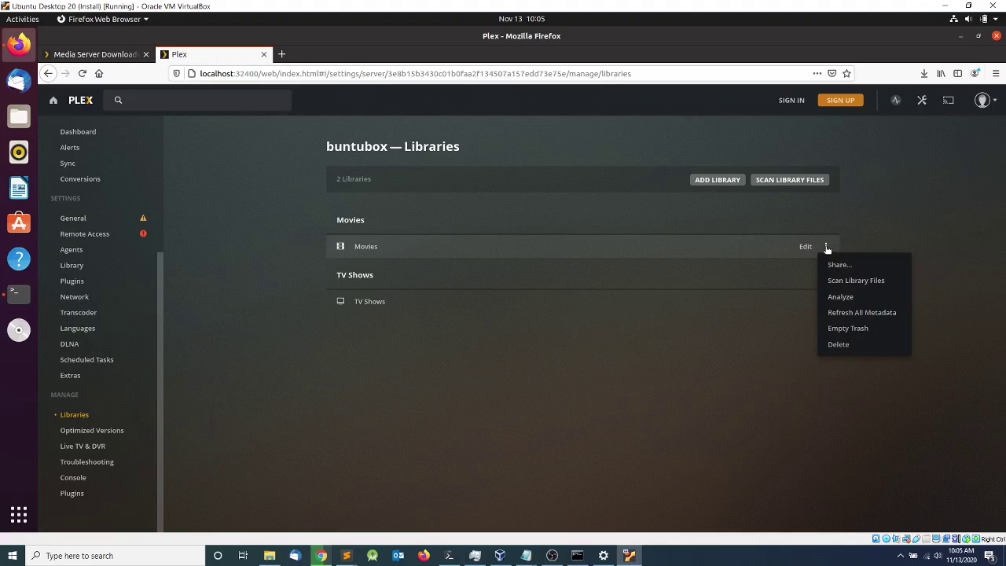
left_click(844, 281)
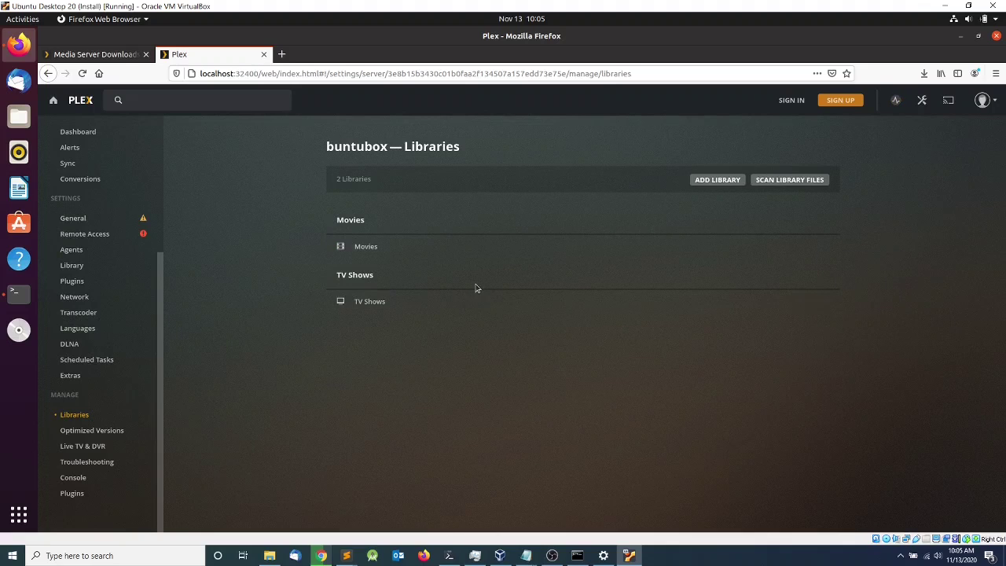
left_click_drag(162, 301, 170, 253)
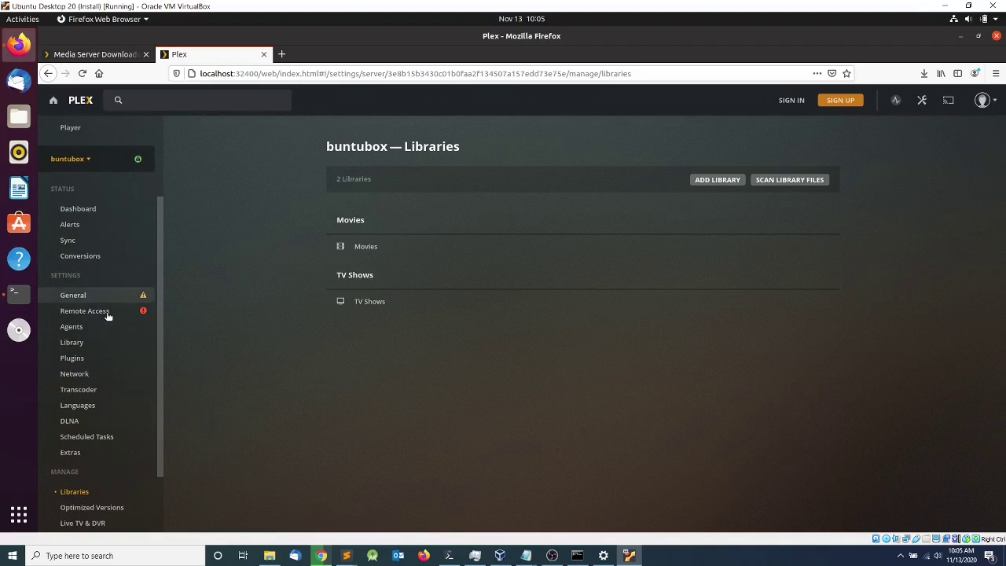
Add 192.168.137.1/255.255.255.0 to the Network list allowed without authentication and save
left_click(70, 374)
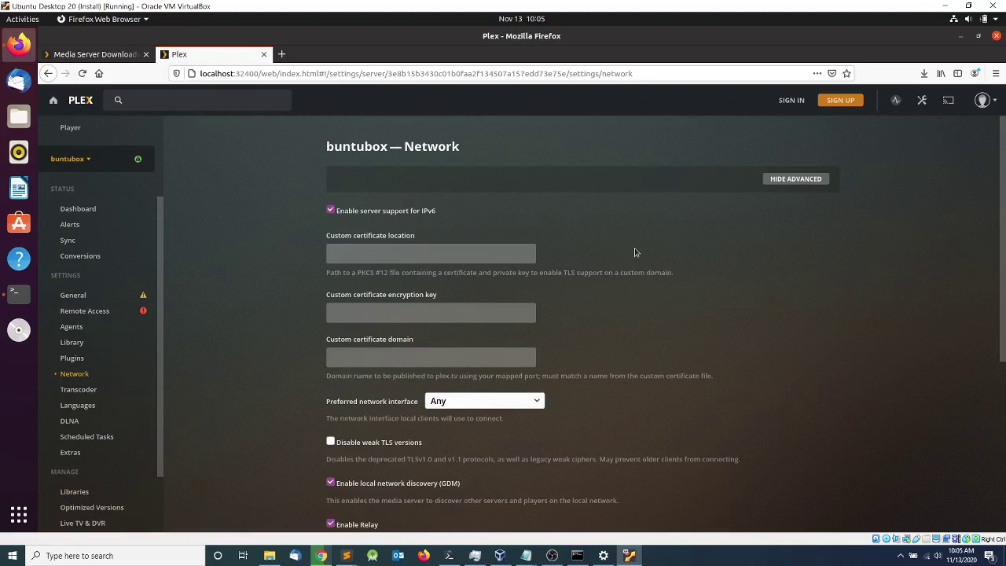
scroll(635, 251, "down", 5)
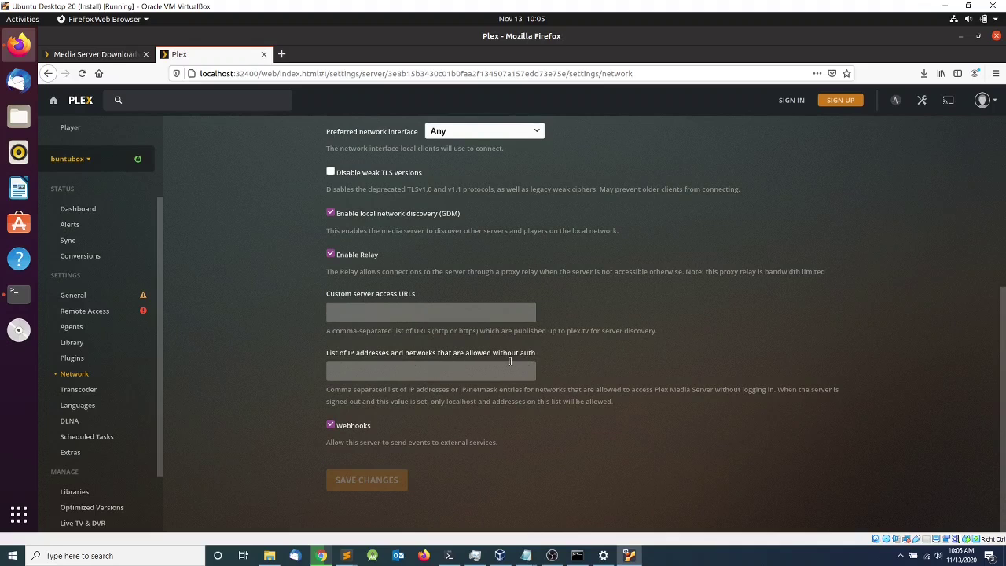
left_click(418, 374)
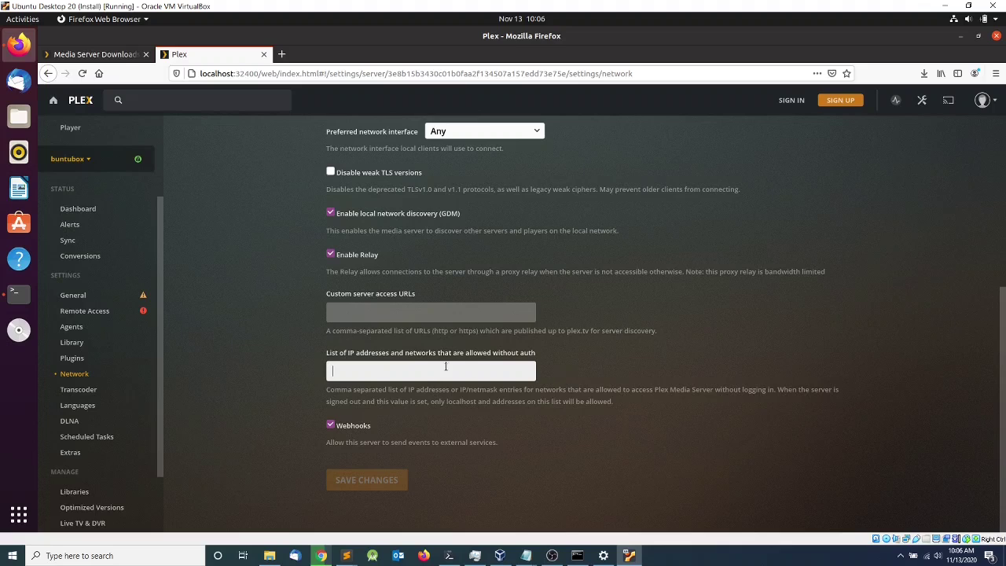
type("192.16")
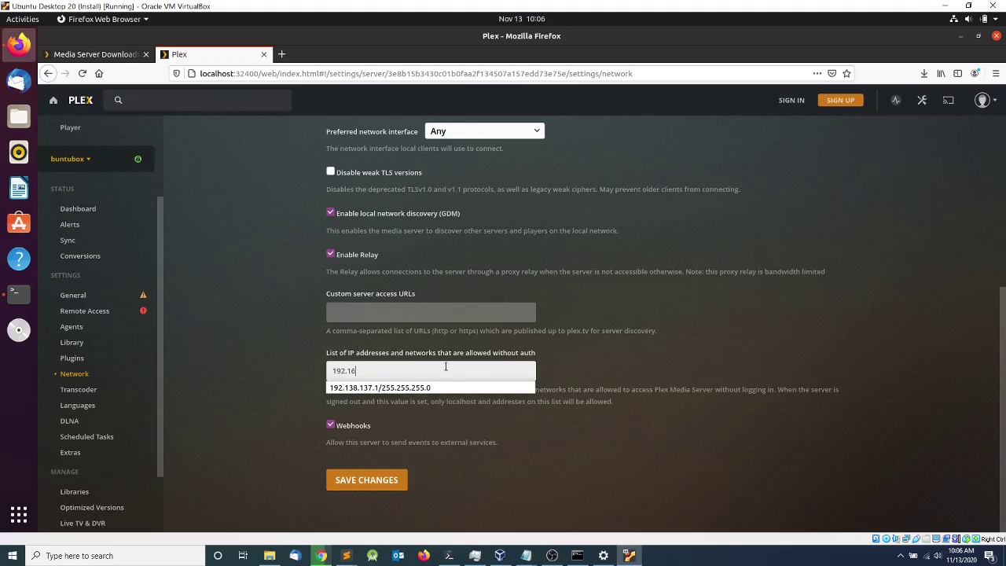
type("8.13")
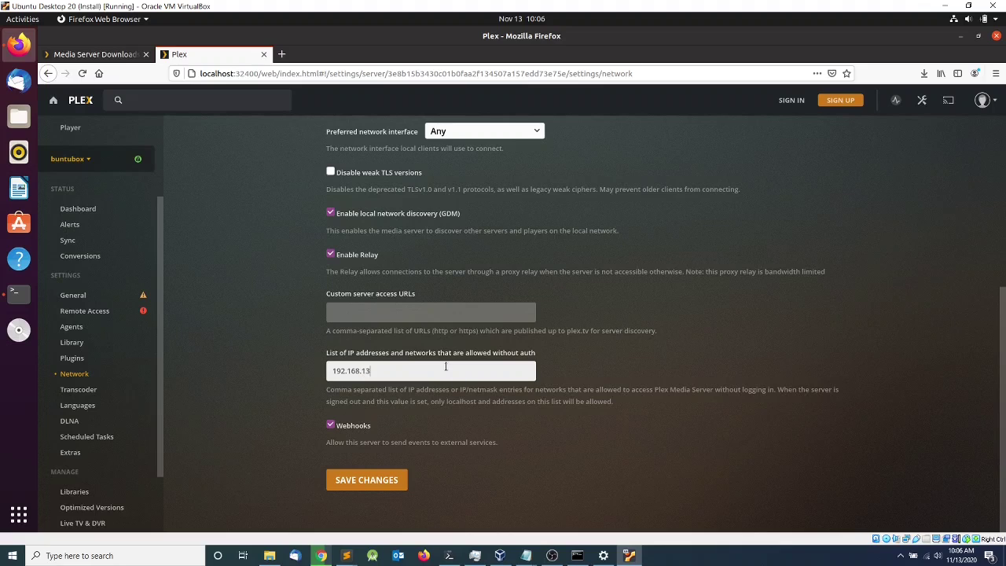
type("7.1/255.255.255.0")
left_click(366, 480)
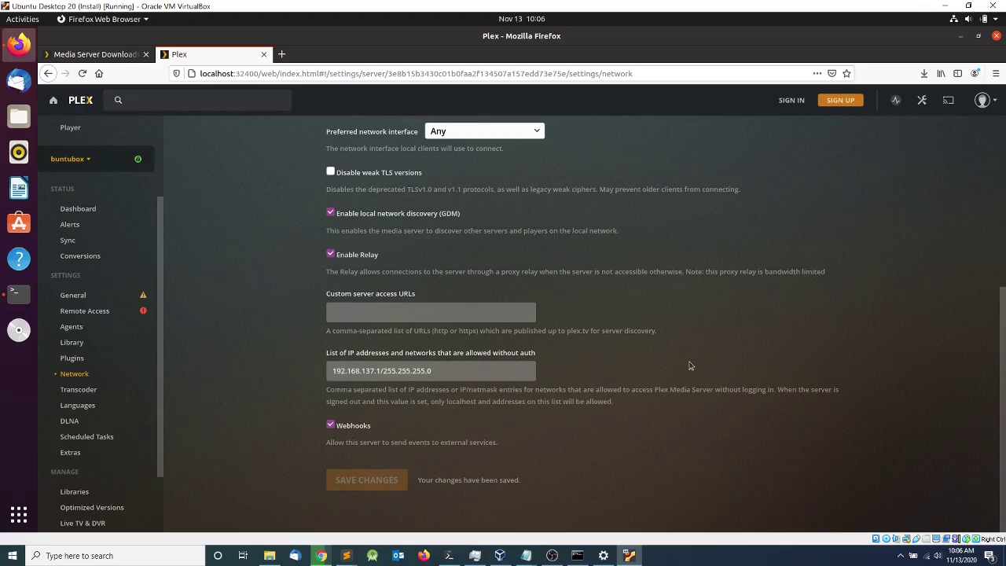
scroll(162, 315, "down", 2)
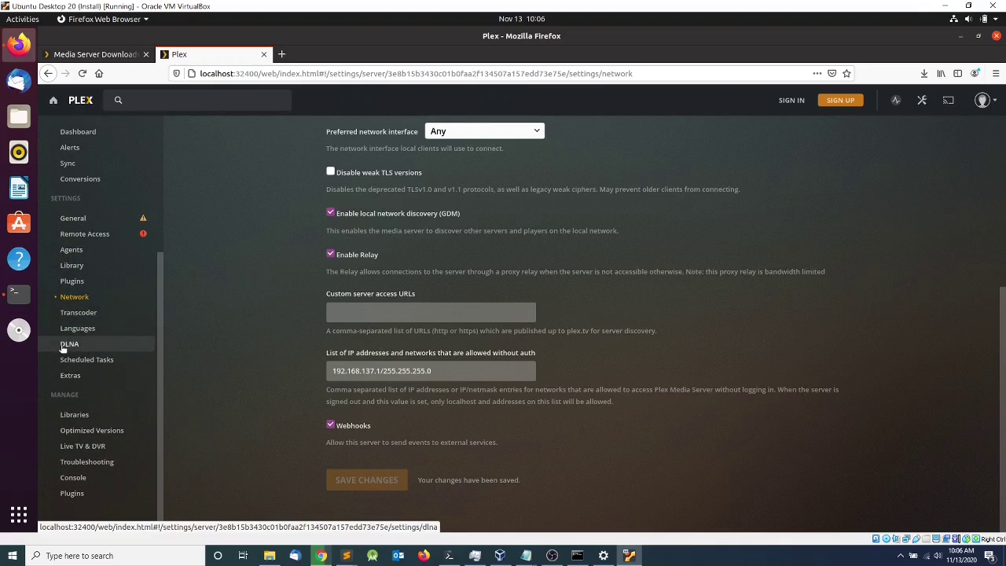
Enable the DLNA server in Settings > DLNA and save the change
left_click(70, 345)
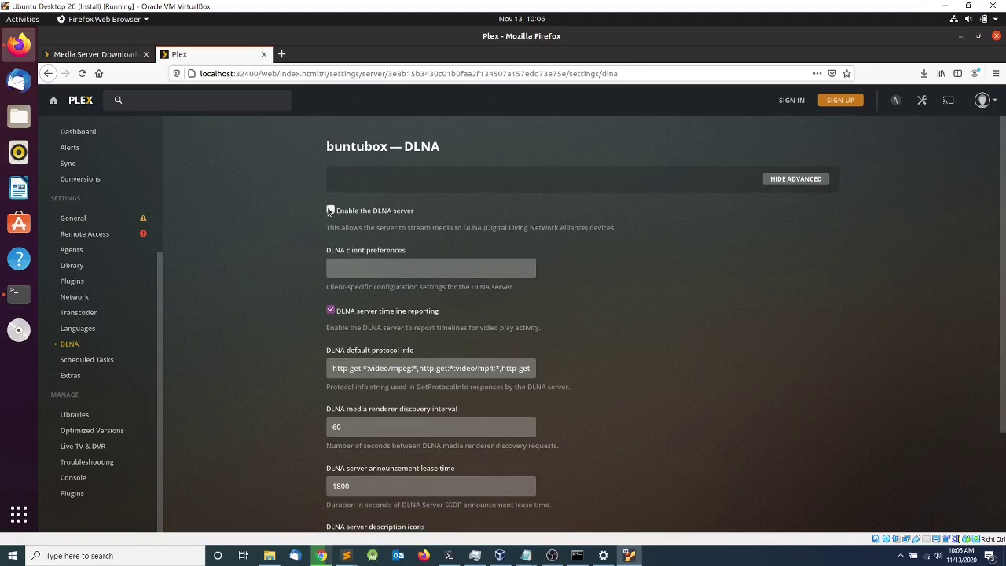
left_click(330, 211)
scroll(279, 356, "down", 3)
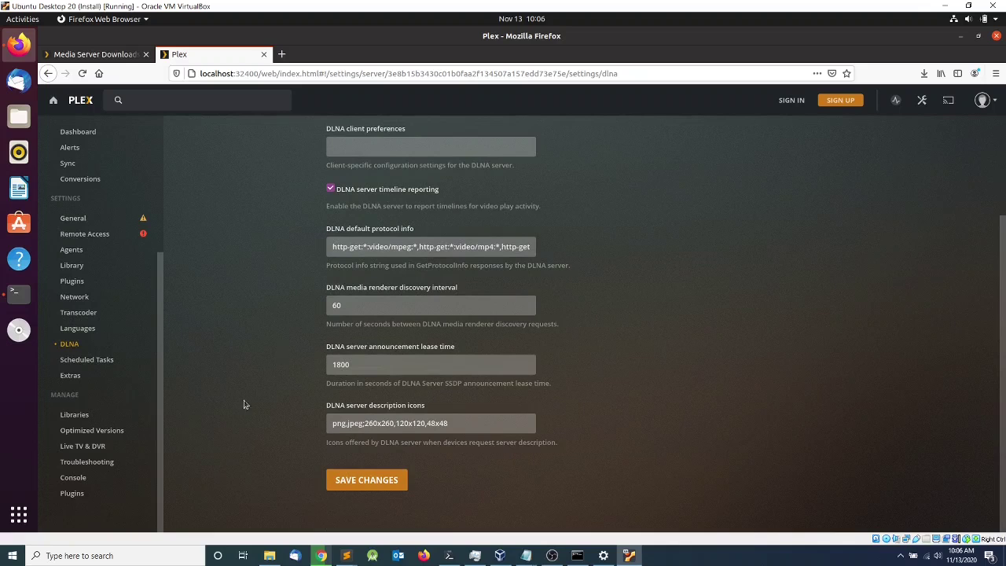
left_click(375, 481)
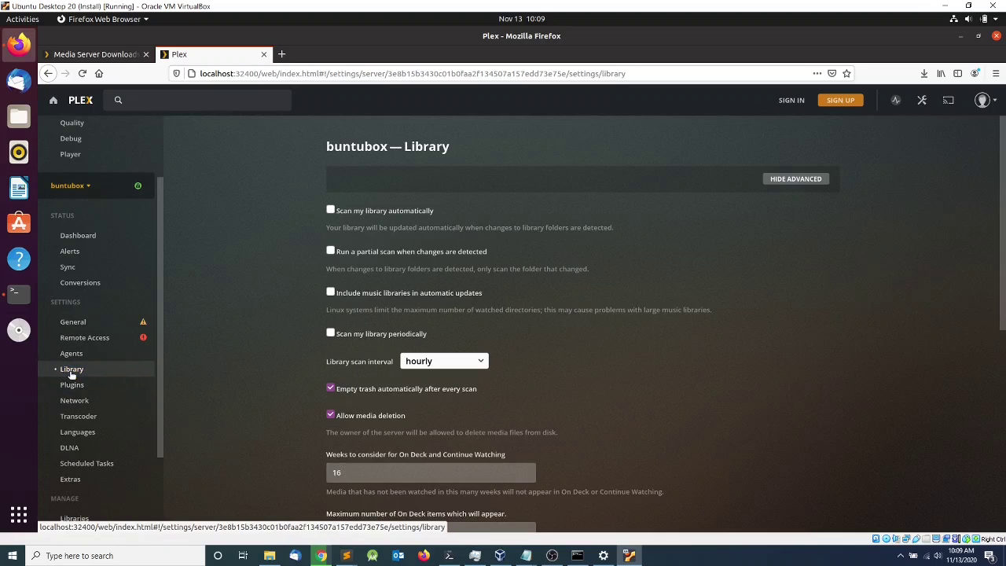
Turn on automatic scanning, partial scans on changes, and periodic library scanning
left_click(331, 212)
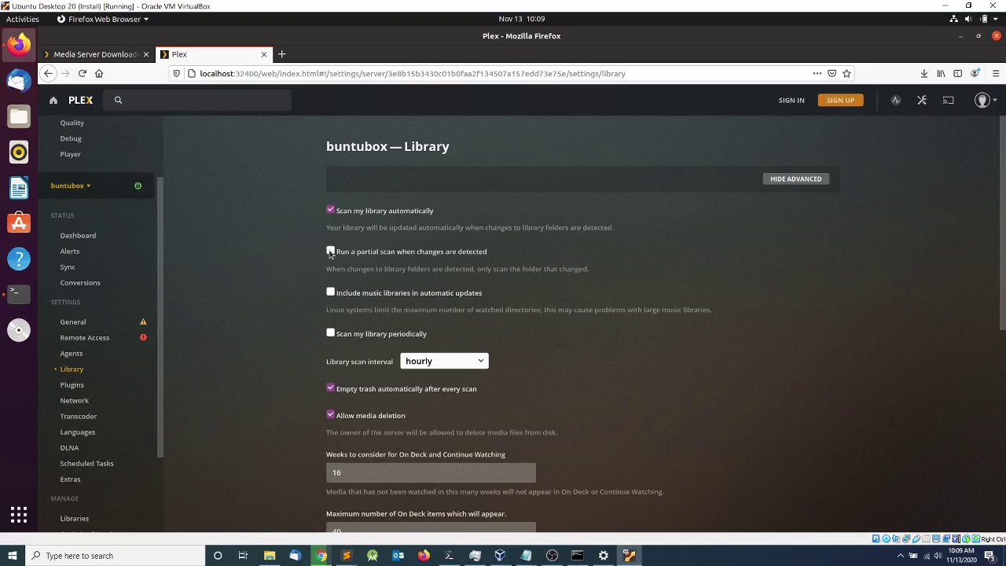
left_click(331, 252)
left_click(330, 334)
scroll(287, 284, "down", 5)
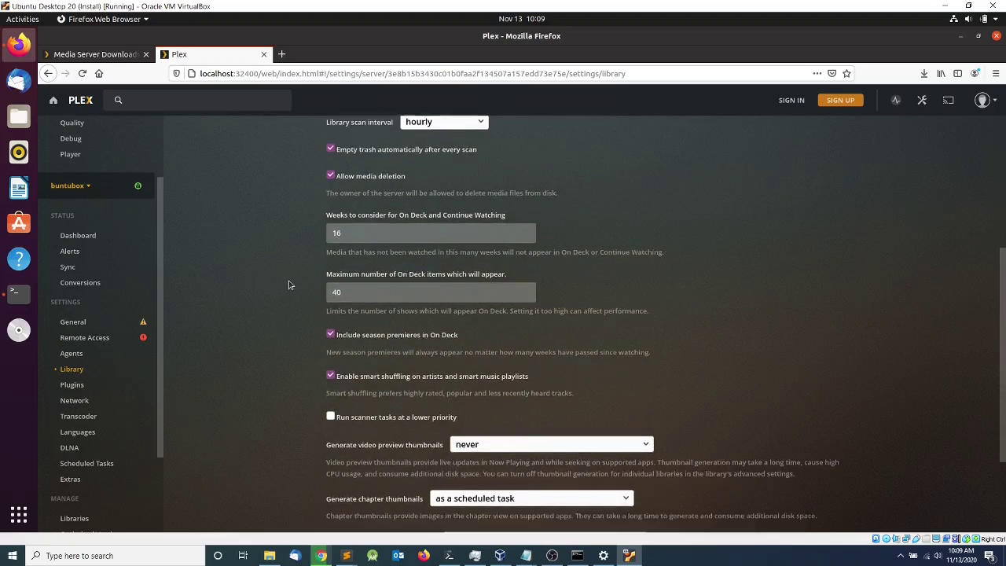